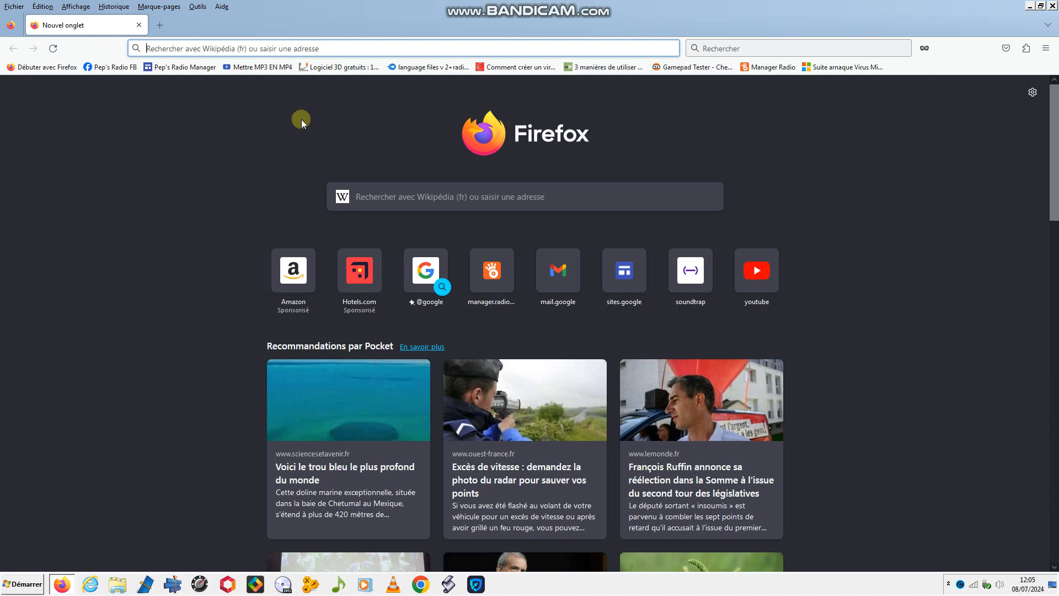
# Search Google for ListenToMyRadio from the browser's address field
pyautogui.click(277, 48)
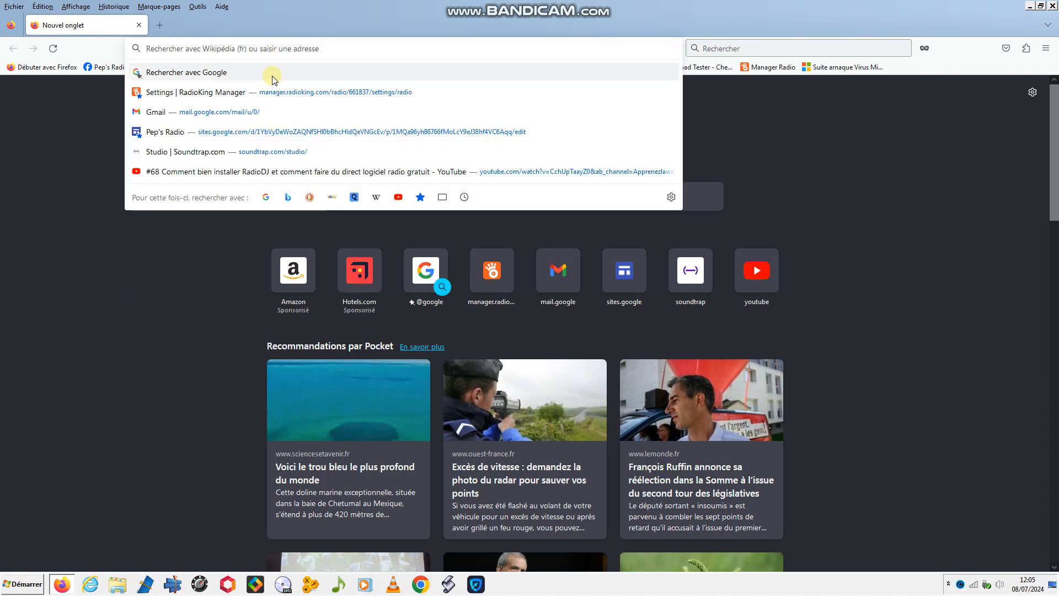
pyautogui.write('Listen')
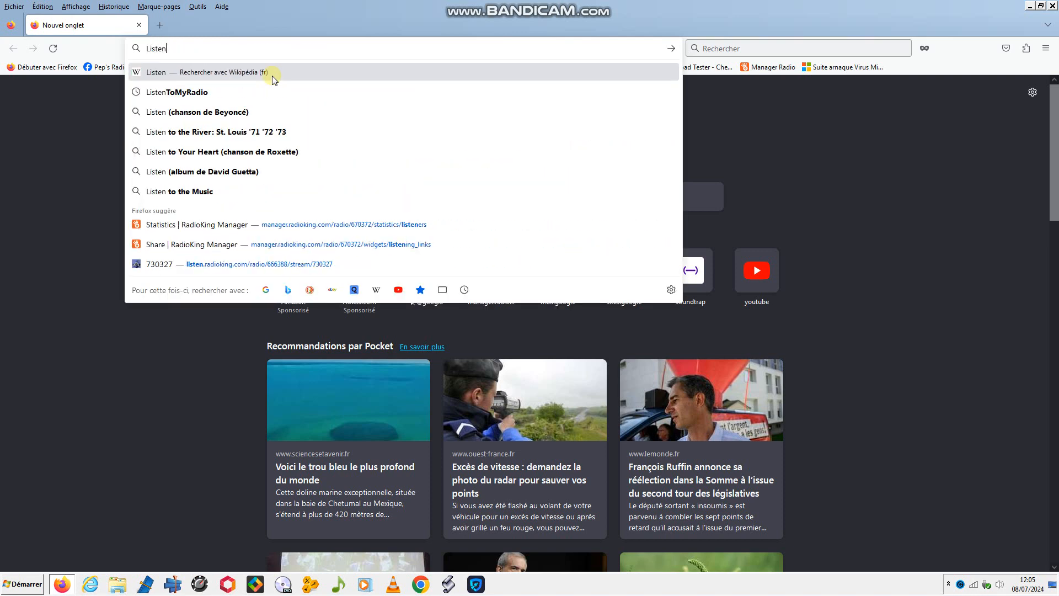
pyautogui.write('To')
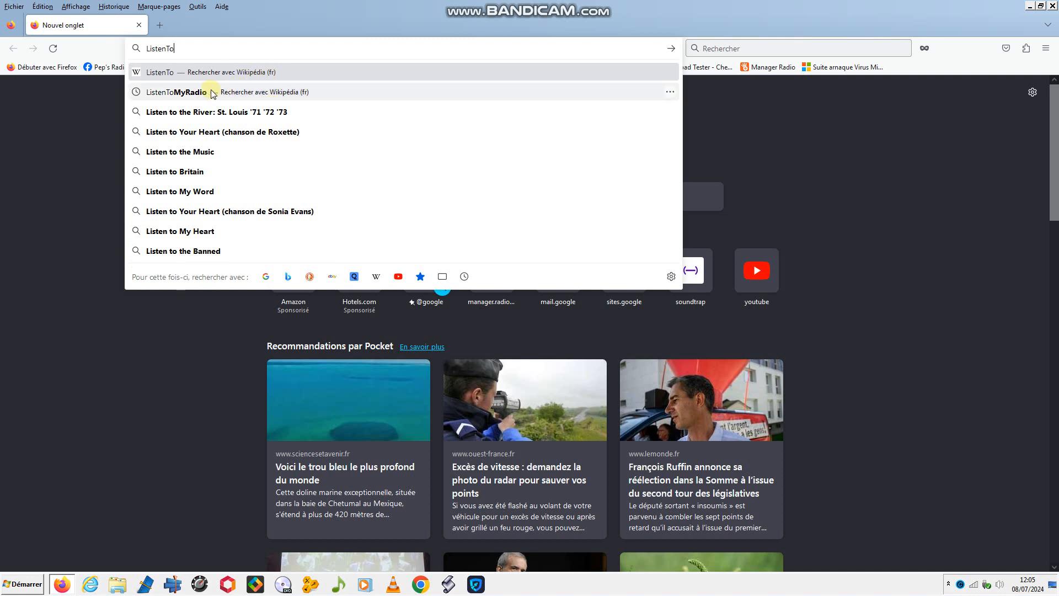
pyautogui.click(265, 277)
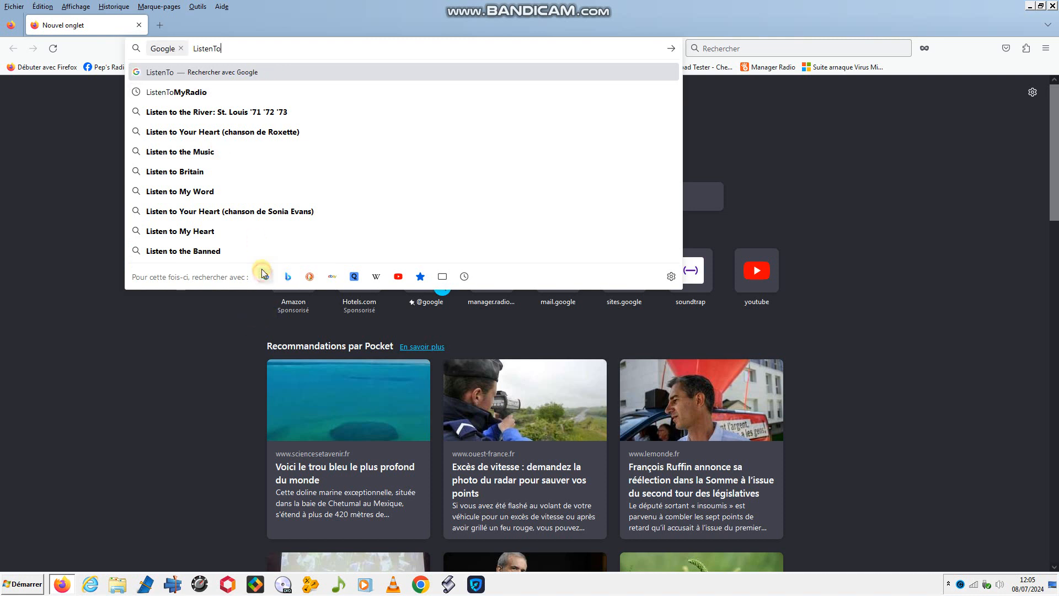
pyautogui.click(270, 92)
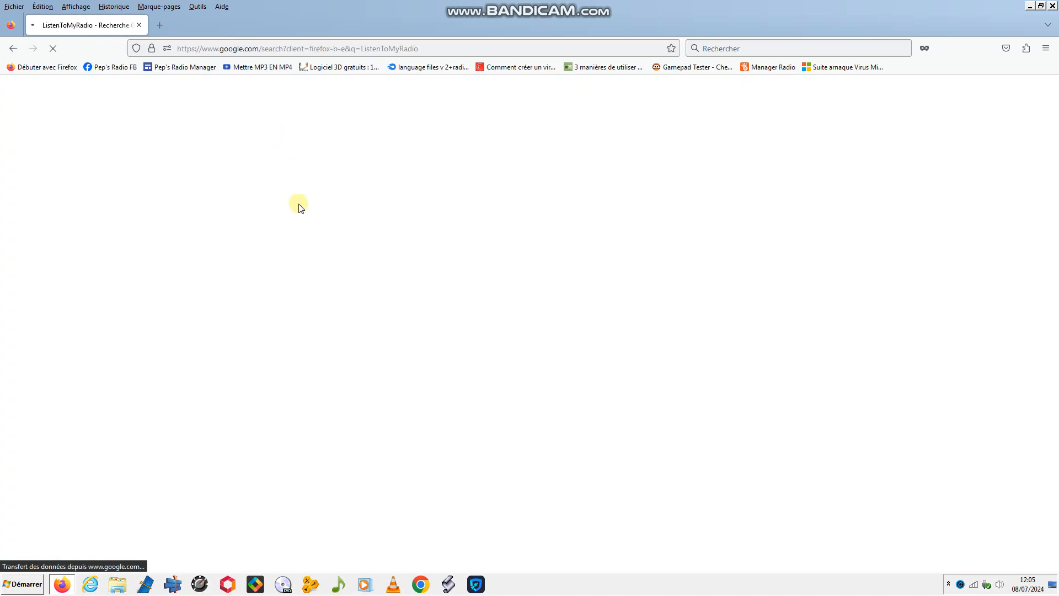
# Open the "FREE Shoutcast !!!" search result for the Listen2MyRadio website
pyautogui.scroll(-4, 193, 220)
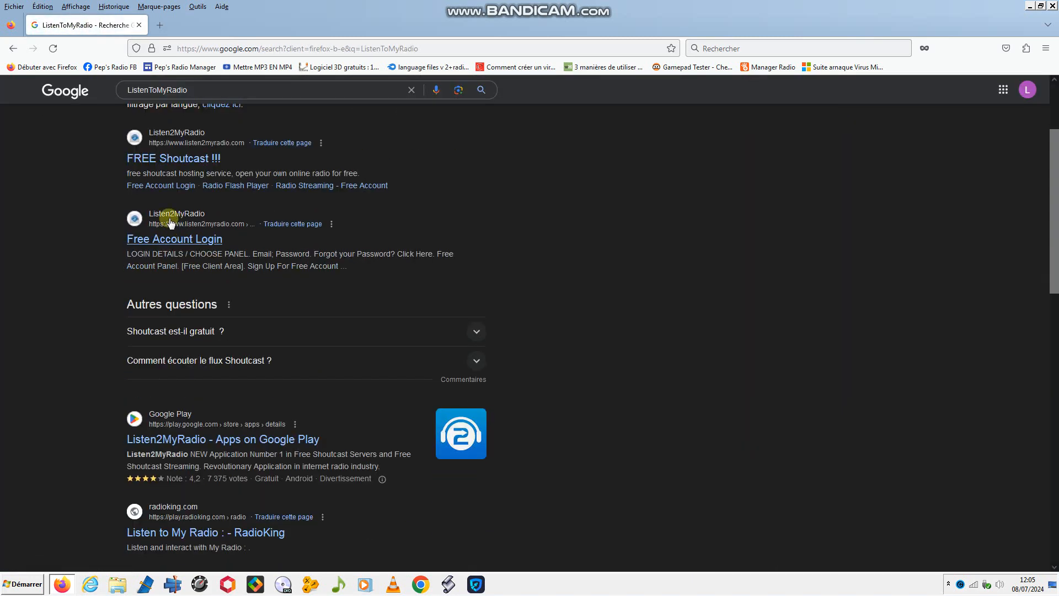
pyautogui.scroll(2, 161, 173)
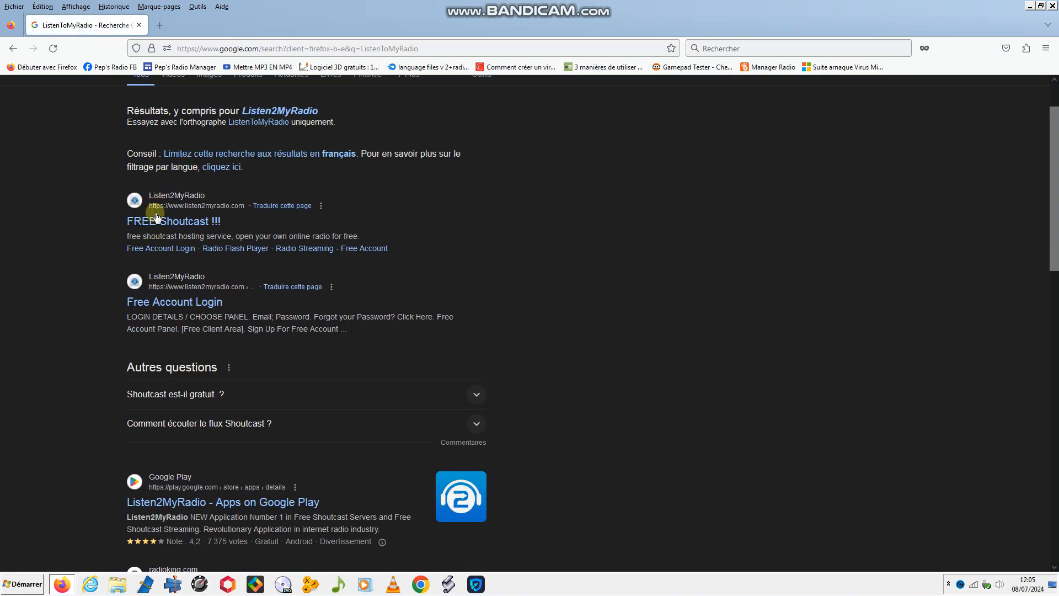
pyautogui.click(204, 226)
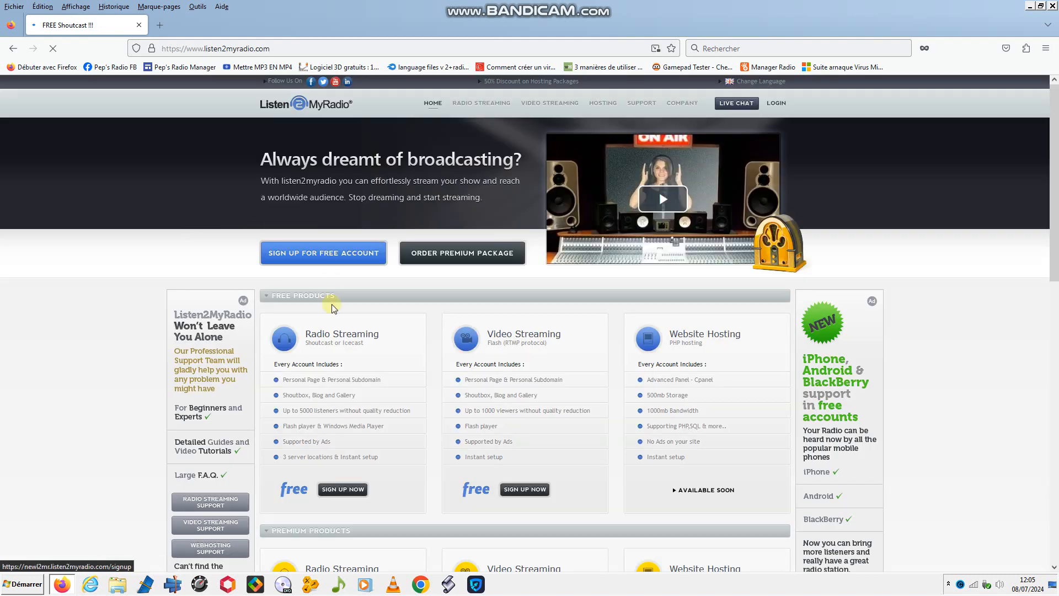
# Examine the three free products offered on the home page: Radio Streaming, Video Streaming and Website Hosting
pyautogui.scroll(-1, 331, 301)
pyautogui.scroll(1, 420, 322)
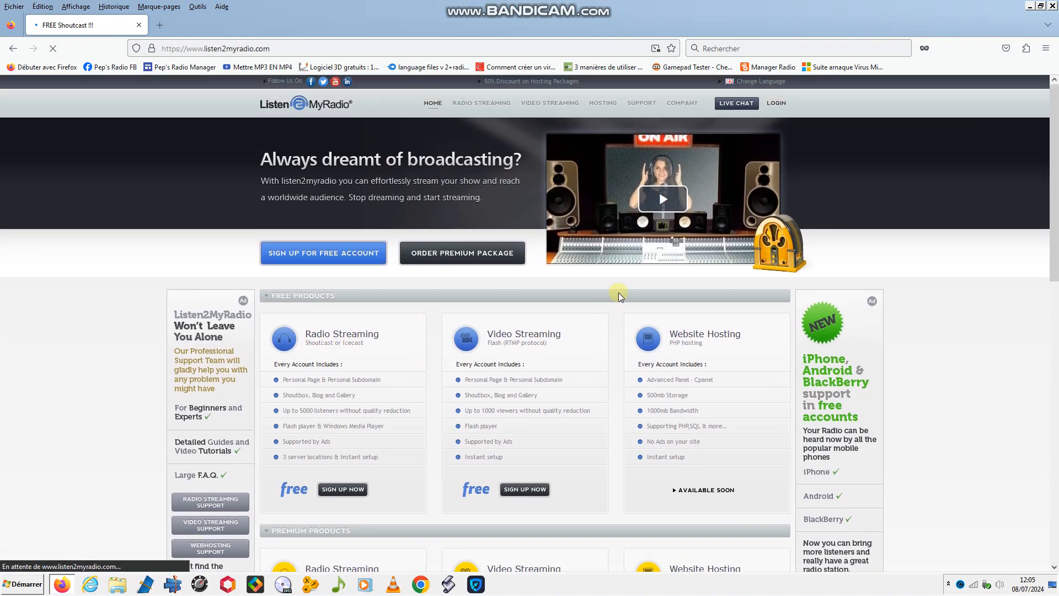
pyautogui.scroll(-3, 631, 292)
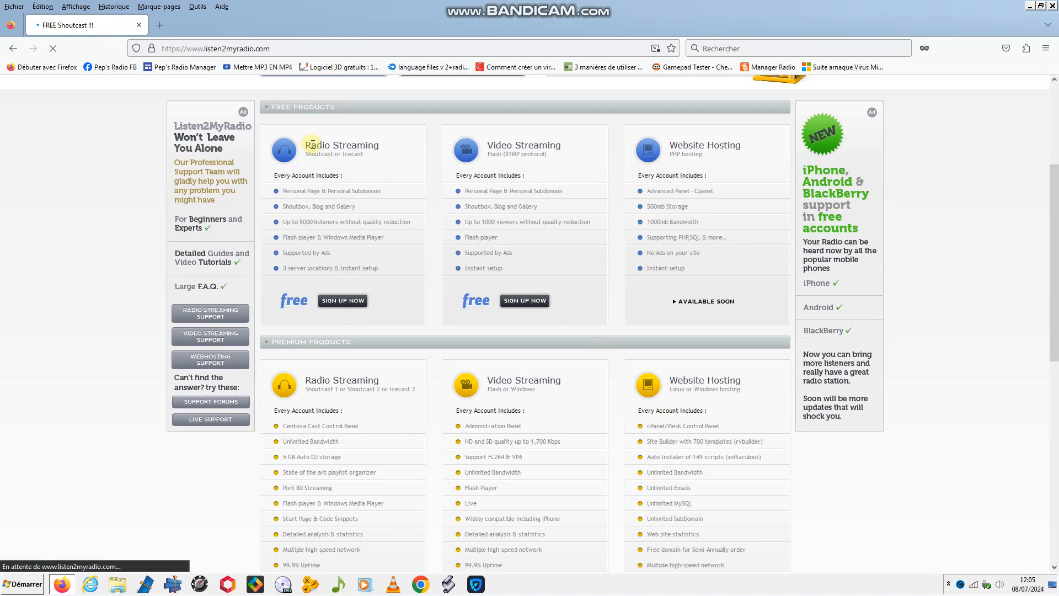
pyautogui.moveTo(312, 144)
pyautogui.mouseDown()
pyautogui.moveTo(390, 141)
pyautogui.moveTo(306, 151)
pyautogui.mouseUp()
pyautogui.click(387, 141)
pyautogui.click(351, 148)
pyautogui.scroll(-1, 327, 218)
pyautogui.scroll(1, 342, 157)
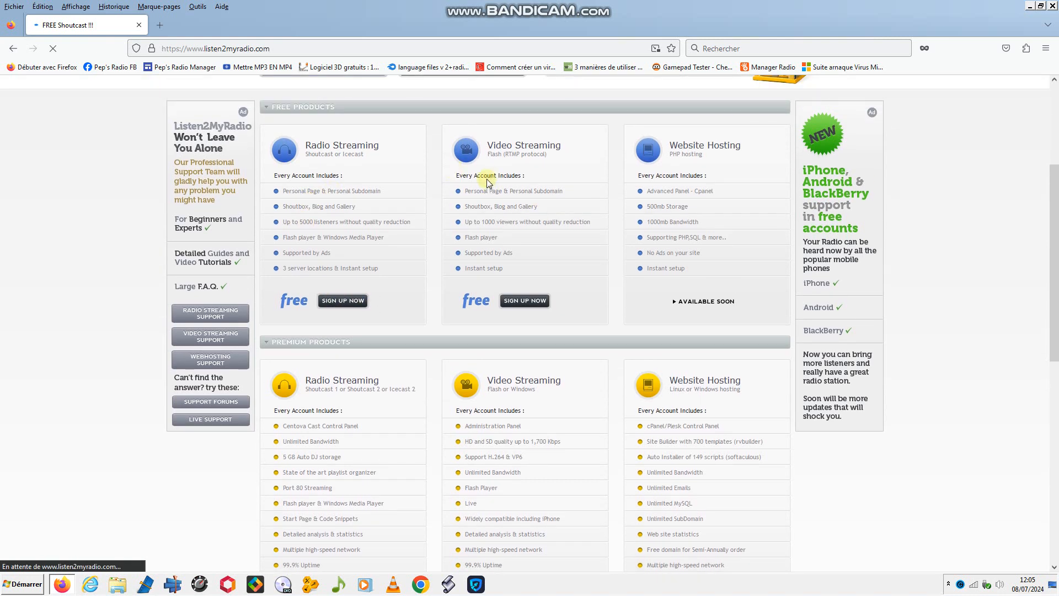
pyautogui.moveTo(567, 142); pyautogui.dragTo(435, 145)
pyautogui.click(625, 146)
pyautogui.moveTo(610, 147); pyautogui.dragTo(425, 153)
pyautogui.click(572, 147)
pyautogui.moveTo(568, 148); pyautogui.dragTo(485, 147)
pyautogui.click(693, 184)
pyautogui.moveTo(672, 148)
pyautogui.mouseDown()
pyautogui.moveTo(733, 139)
pyautogui.moveTo(670, 147)
pyautogui.mouseUp()
pyautogui.click(745, 141)
pyautogui.moveTo(756, 139); pyautogui.dragTo(621, 144)
pyautogui.click(771, 164)
pyautogui.scroll(-2, 362, 118)
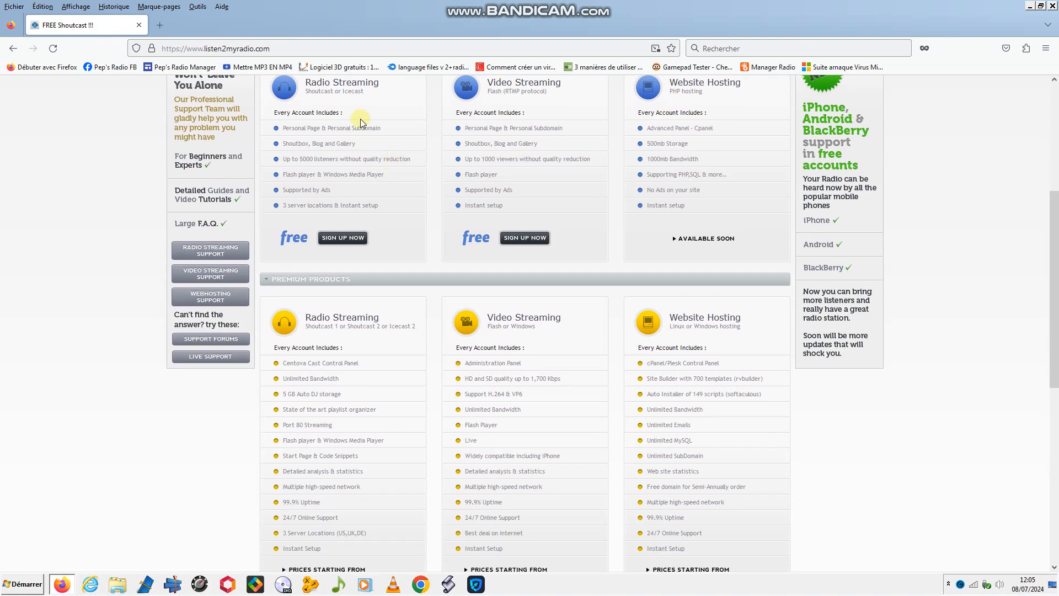
# Compare the free products with the premium Radio Streaming, Video Streaming and Website Hosting offers and their starting prices
pyautogui.scroll(2, 331, 210)
pyautogui.scroll(-3, 293, 305)
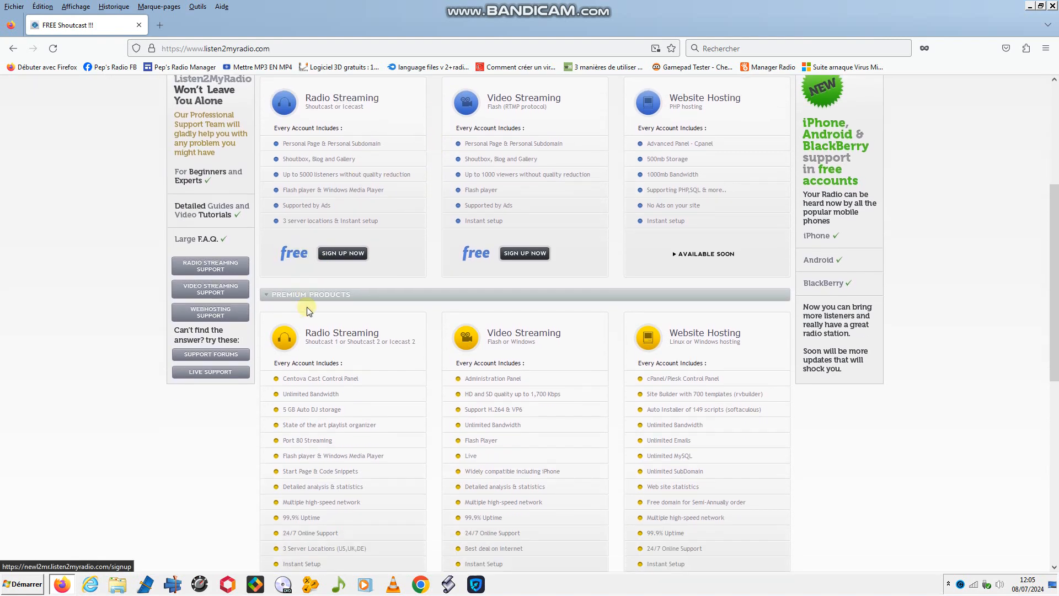
pyautogui.scroll(3, 285, 155)
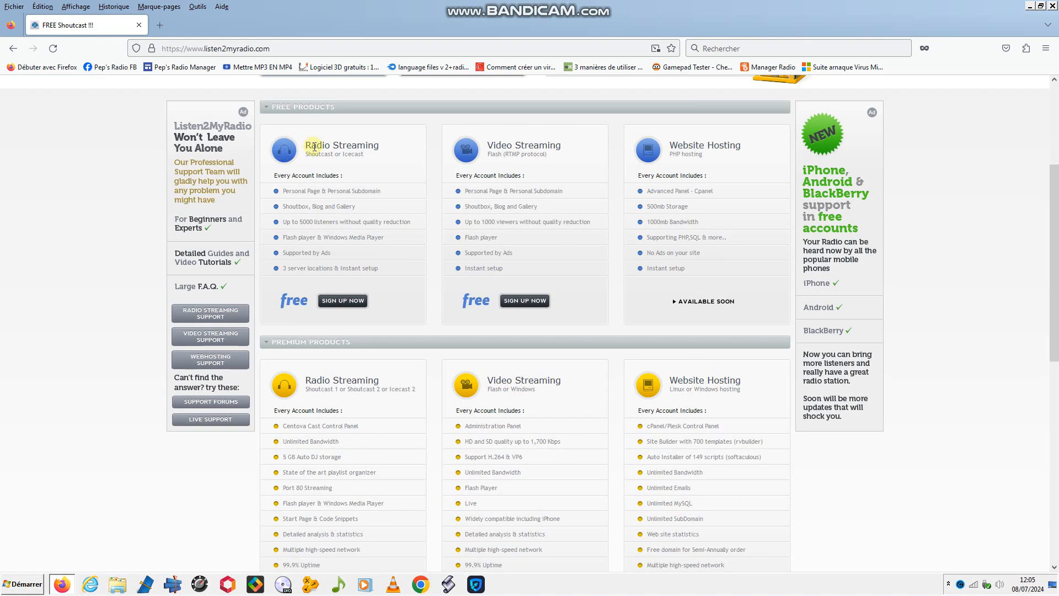
pyautogui.scroll(-6, 343, 276)
pyautogui.scroll(2, 343, 287)
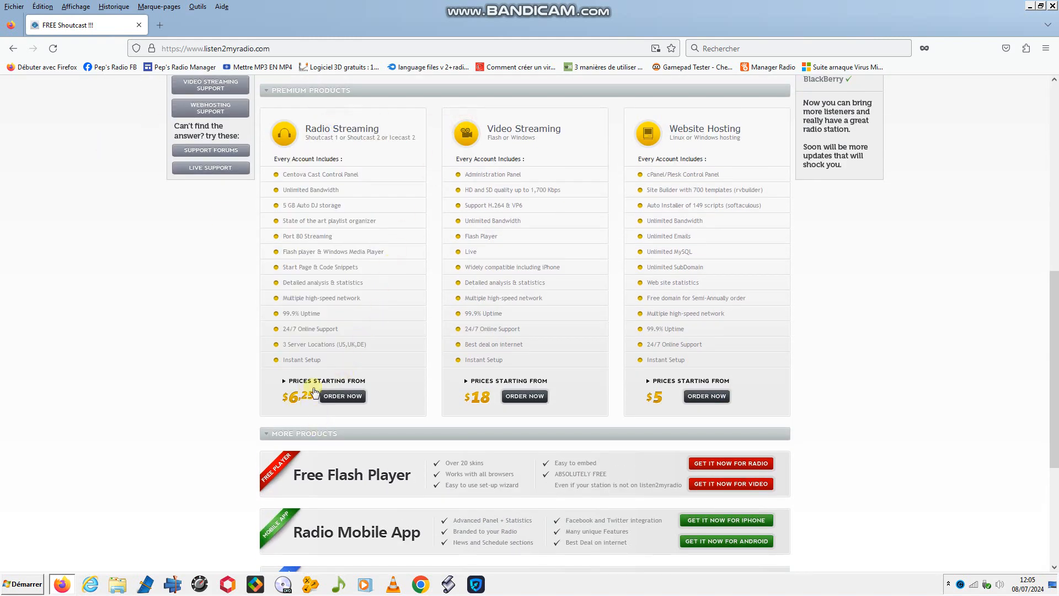
pyautogui.scroll(5, 316, 392)
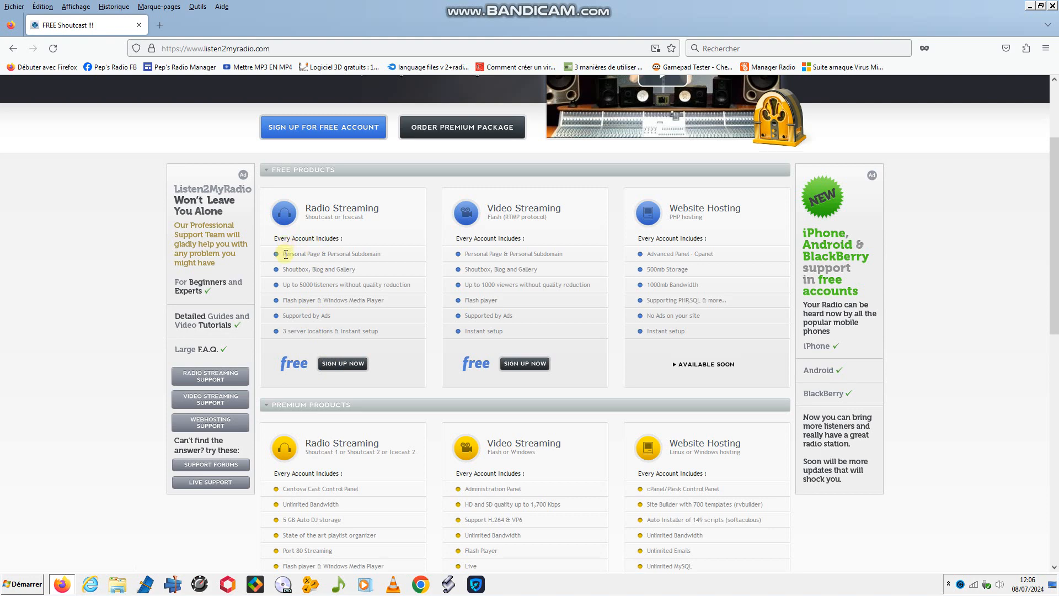
# Read through the features included in the free Radio Streaming account, from the personal page to the media players
pyautogui.moveTo(379, 252); pyautogui.dragTo(305, 271)
pyautogui.click(389, 269)
pyautogui.click(303, 272)
pyautogui.moveTo(318, 284); pyautogui.dragTo(387, 282)
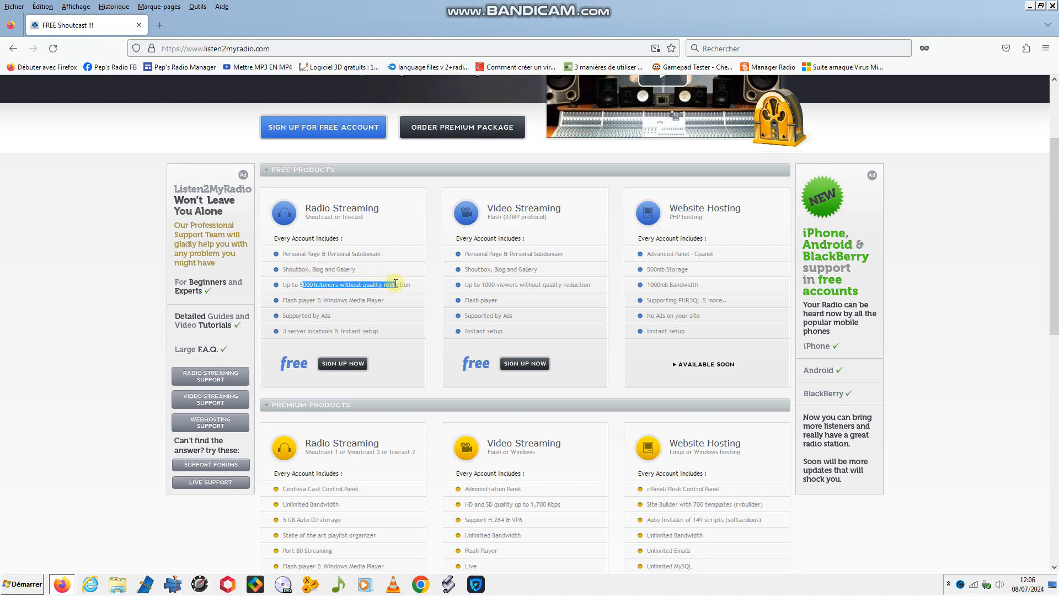
pyautogui.click(411, 280)
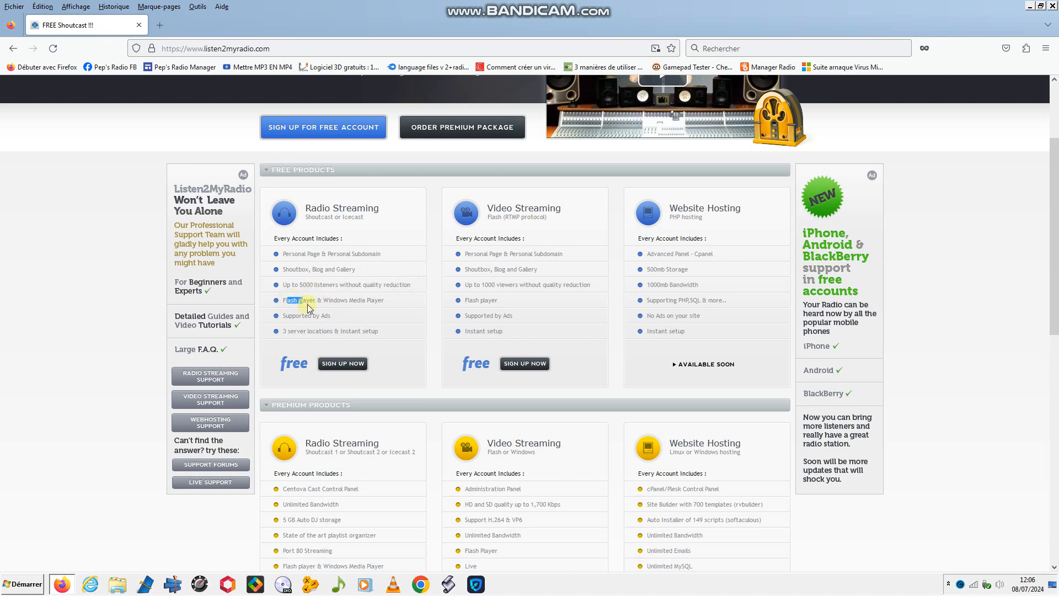
pyautogui.moveTo(308, 307); pyautogui.dragTo(374, 293)
pyautogui.click(377, 299)
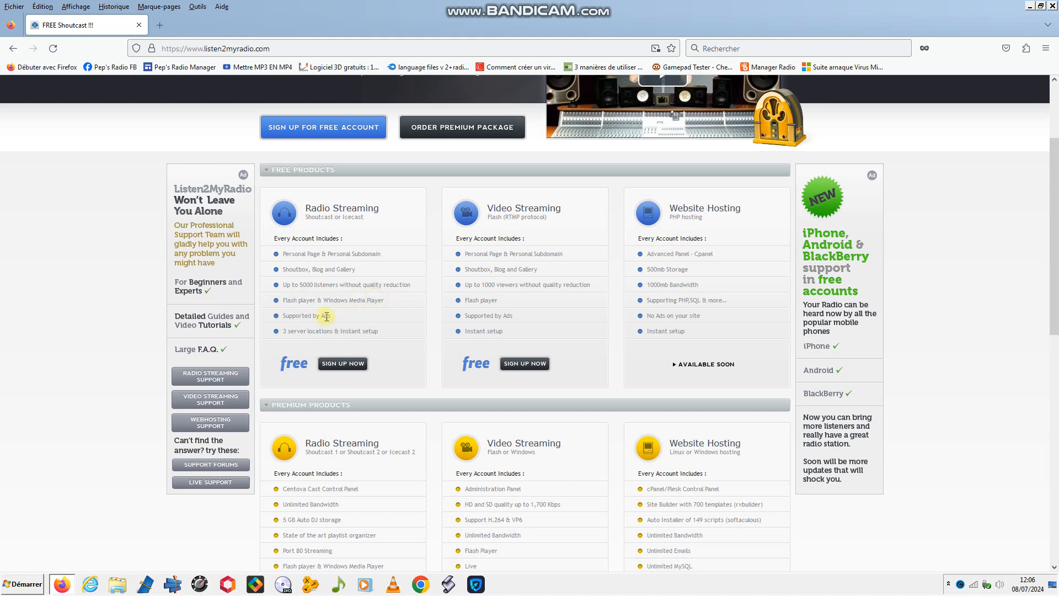
# Open the sign-up form for the free Radio Streaming product
pyautogui.scroll(-2, 280, 249)
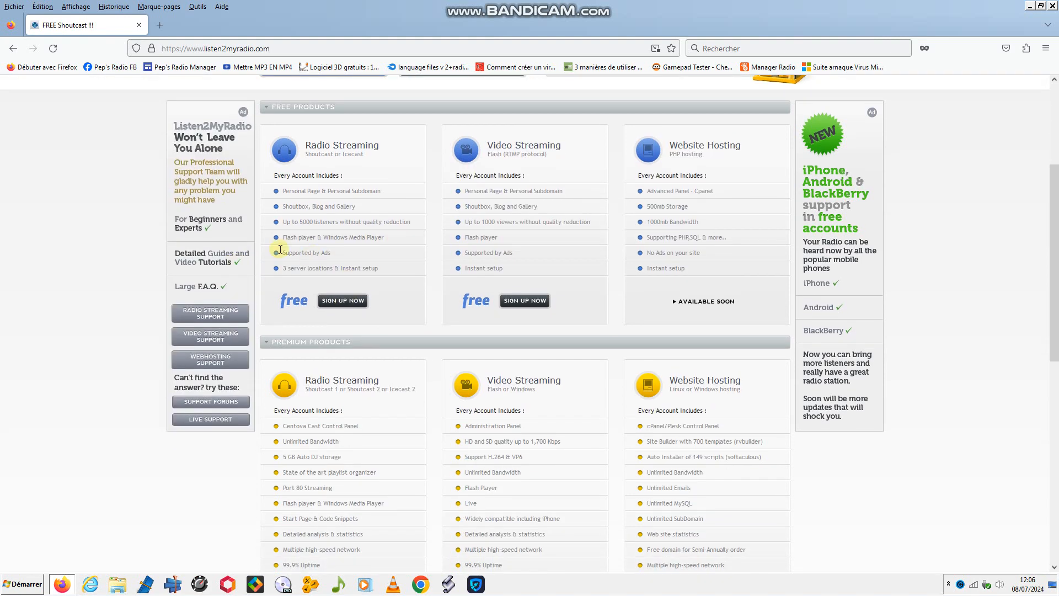
pyautogui.scroll(-4, 310, 369)
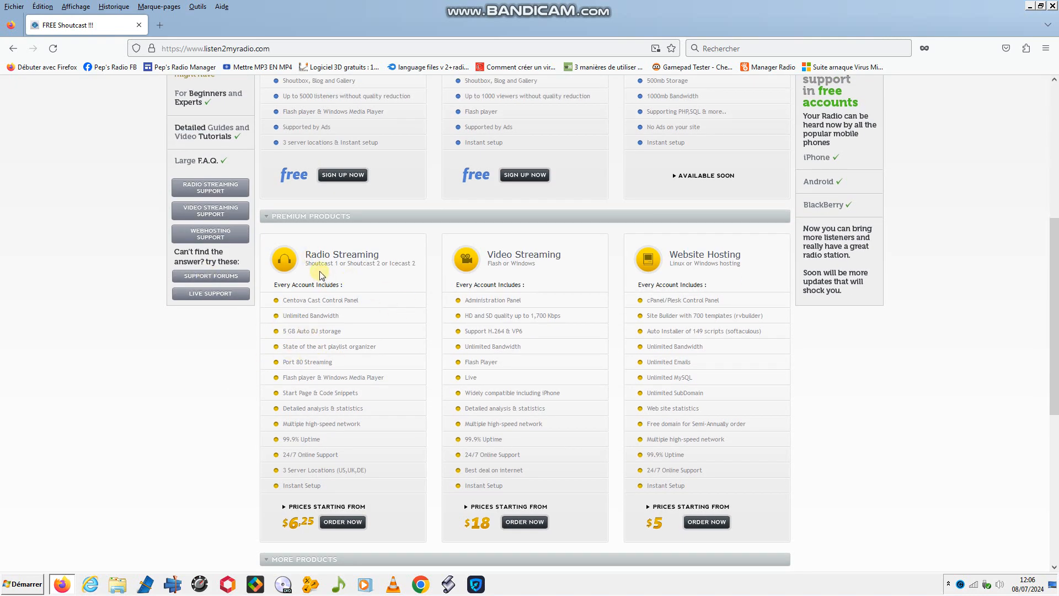
pyautogui.scroll(6, 313, 259)
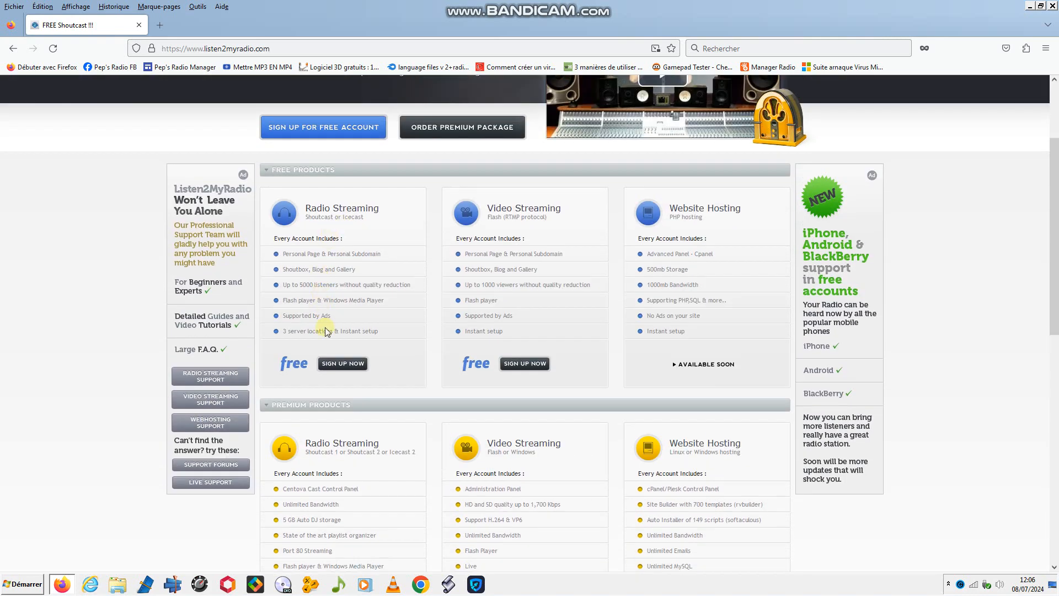
pyautogui.click(347, 370)
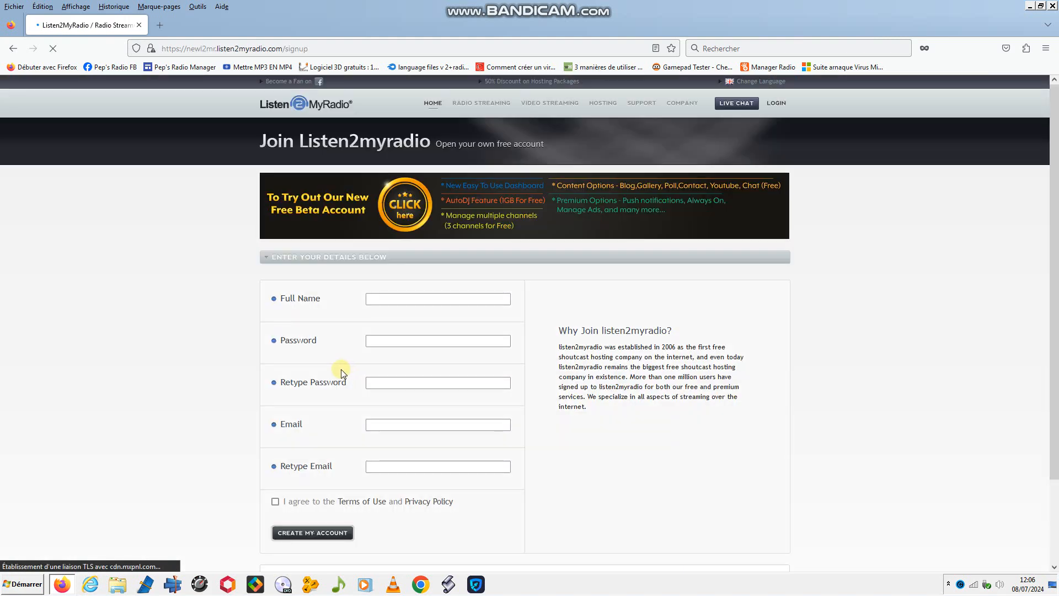
# Review the sign-up form's required fields: Full Name, Password, Retype Password, Email and Retype Email
pyautogui.scroll(-3, 359, 276)
pyautogui.click(379, 202)
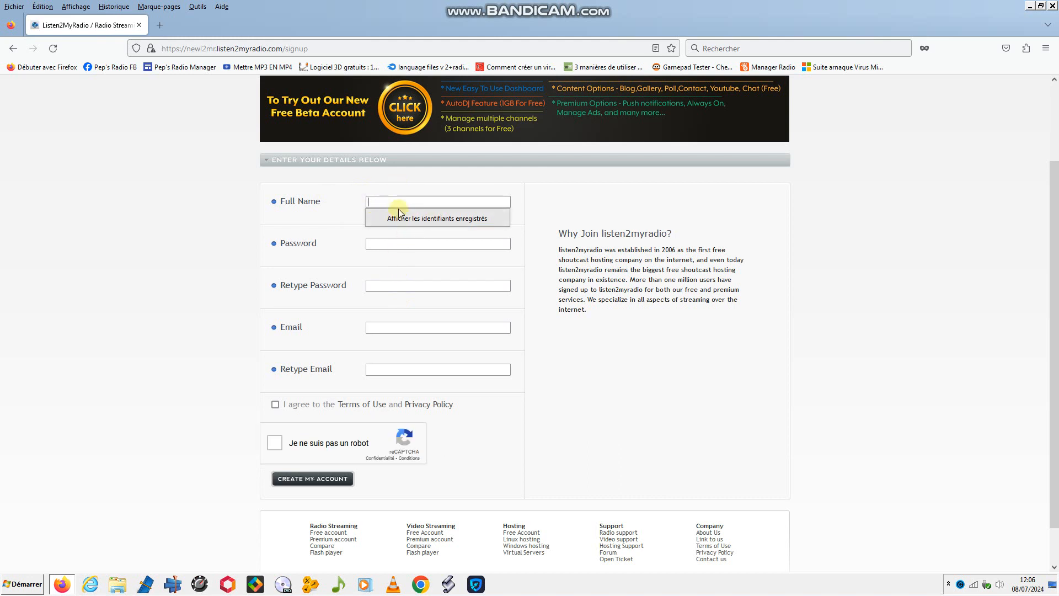
pyautogui.click(390, 241)
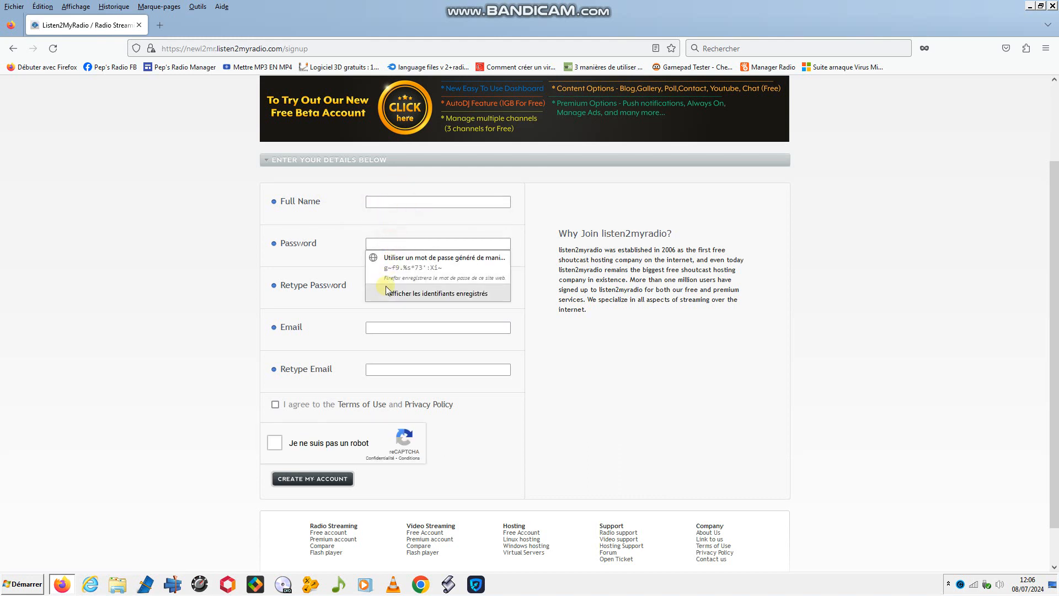
pyautogui.click(383, 313)
pyautogui.click(399, 285)
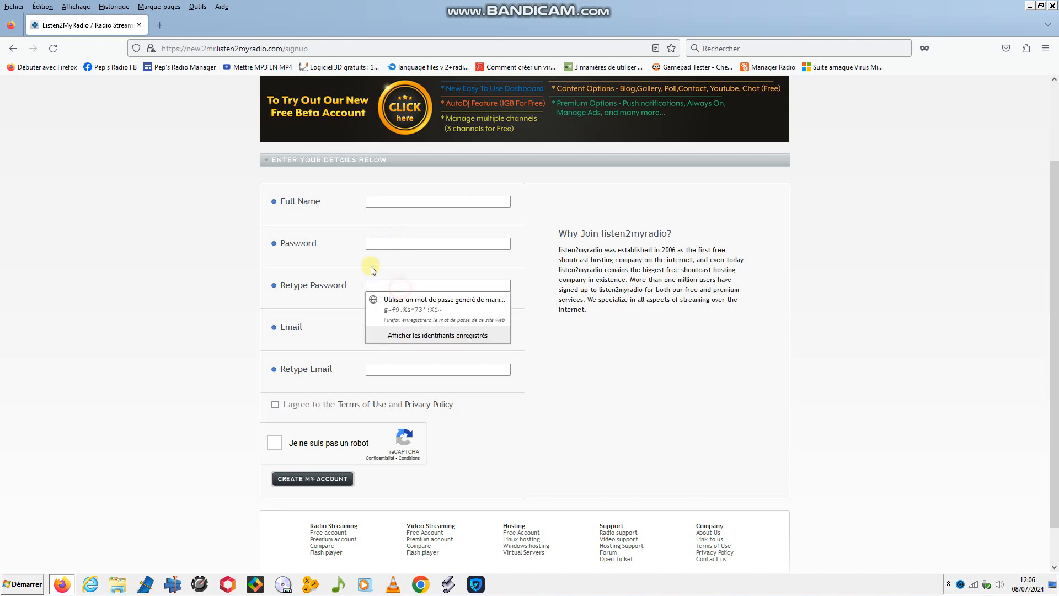
pyautogui.click(333, 322)
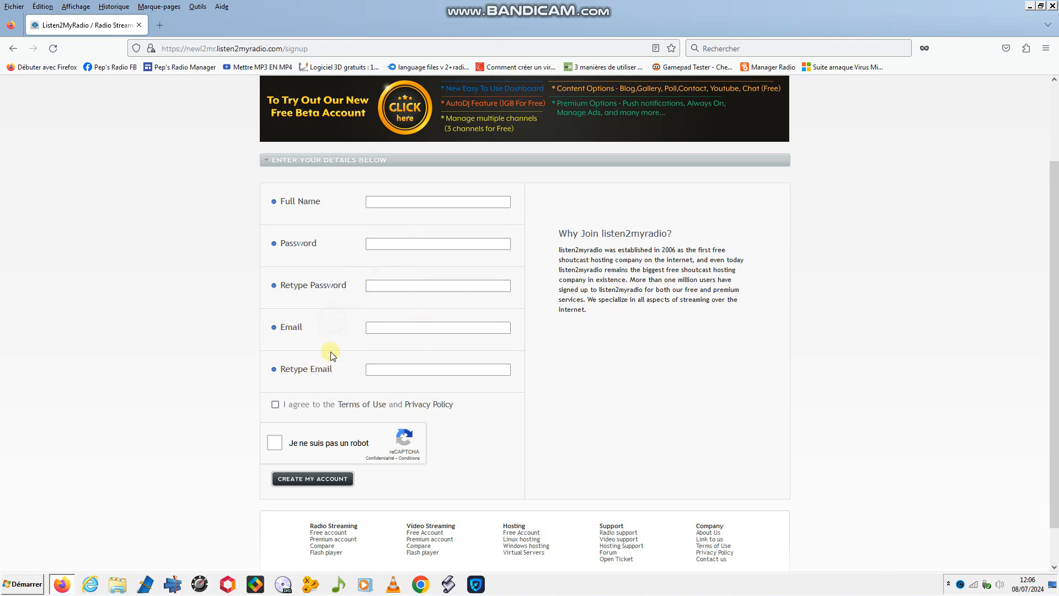
pyautogui.scroll(-1, 389, 293)
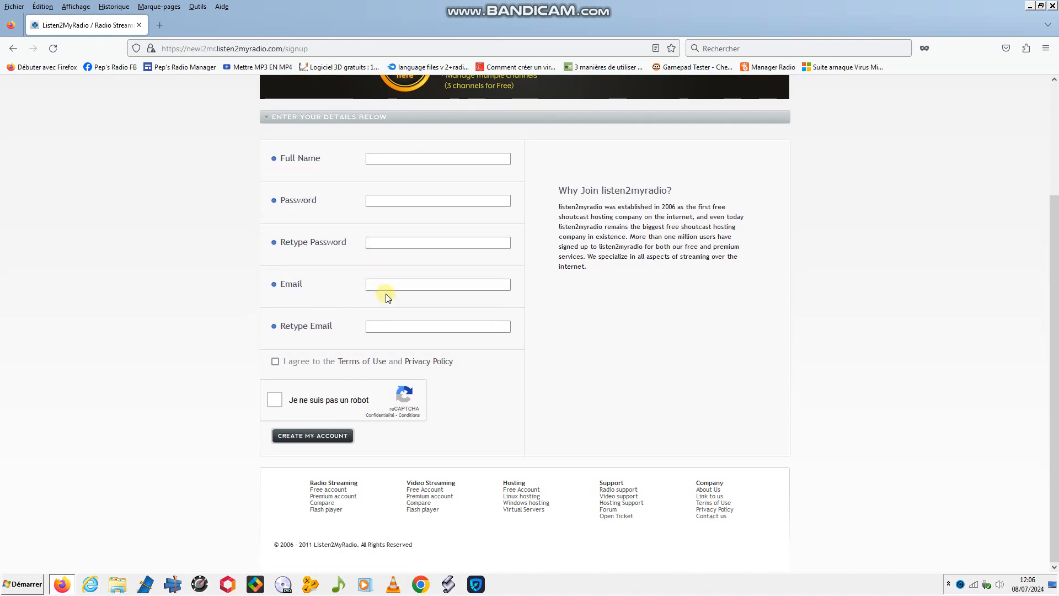
pyautogui.click(392, 288)
pyautogui.click(399, 331)
pyautogui.scroll(1, 330, 358)
pyautogui.rightClick(588, 46)
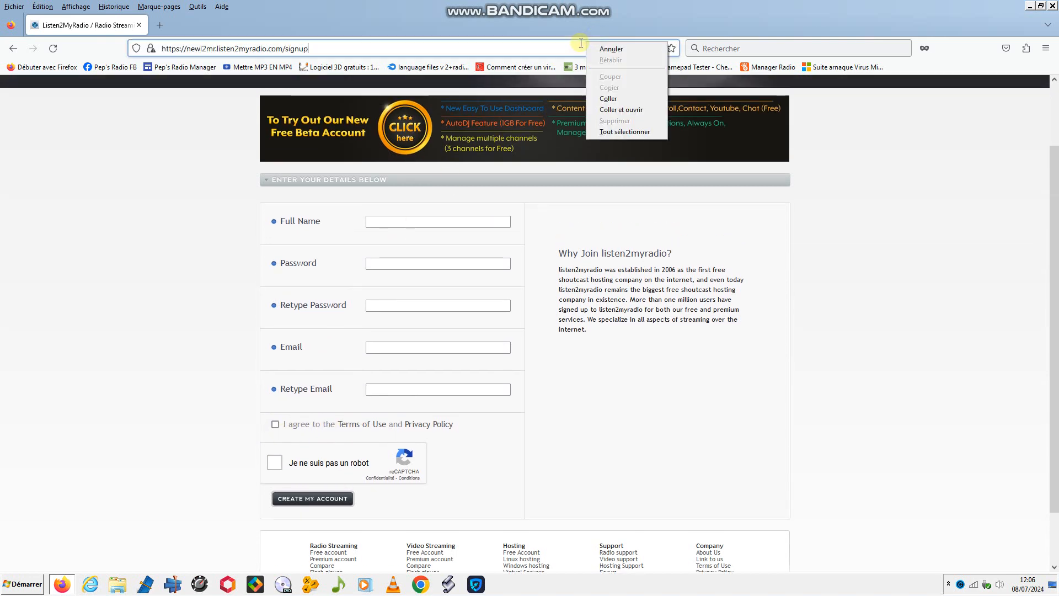
pyautogui.click(863, 316)
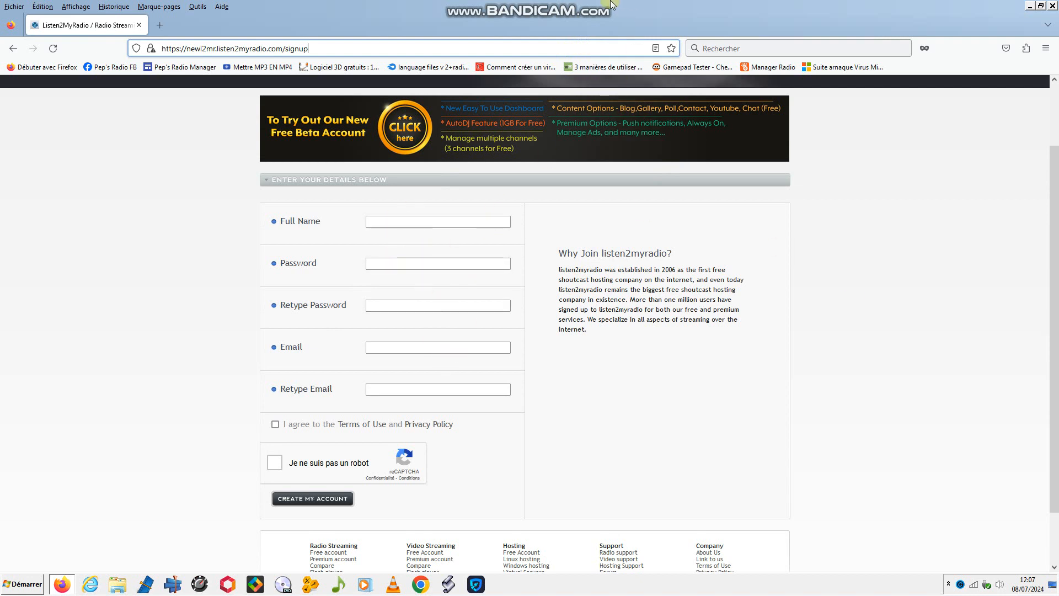
pyautogui.moveTo(612, 6)
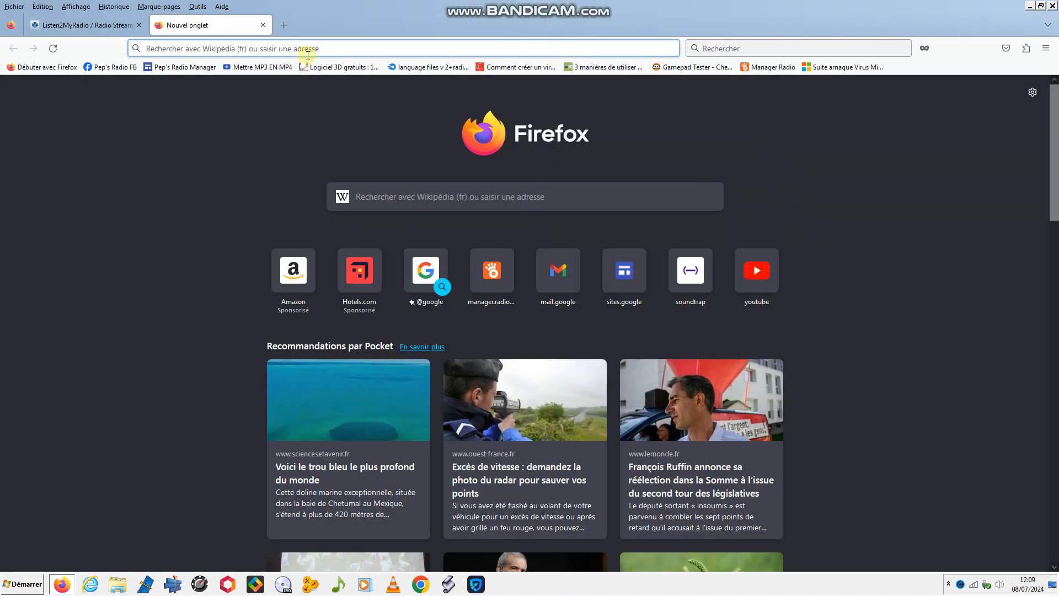
# Search Wikipedia for "adresse mail jetable" from the new browser tab
pyautogui.click(376, 46)
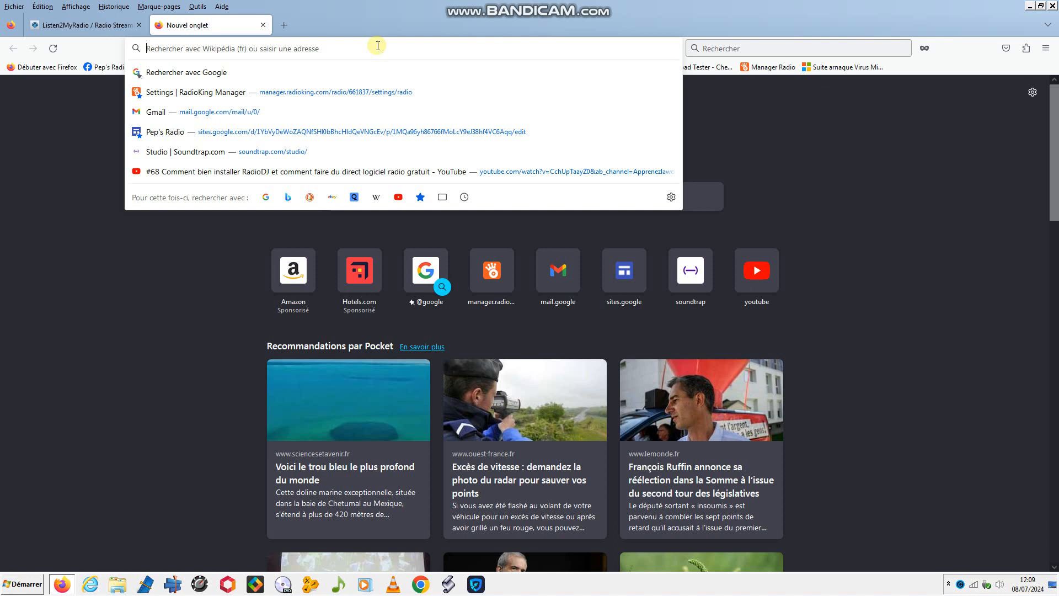
pyautogui.click(834, 281)
pyautogui.click(271, 47)
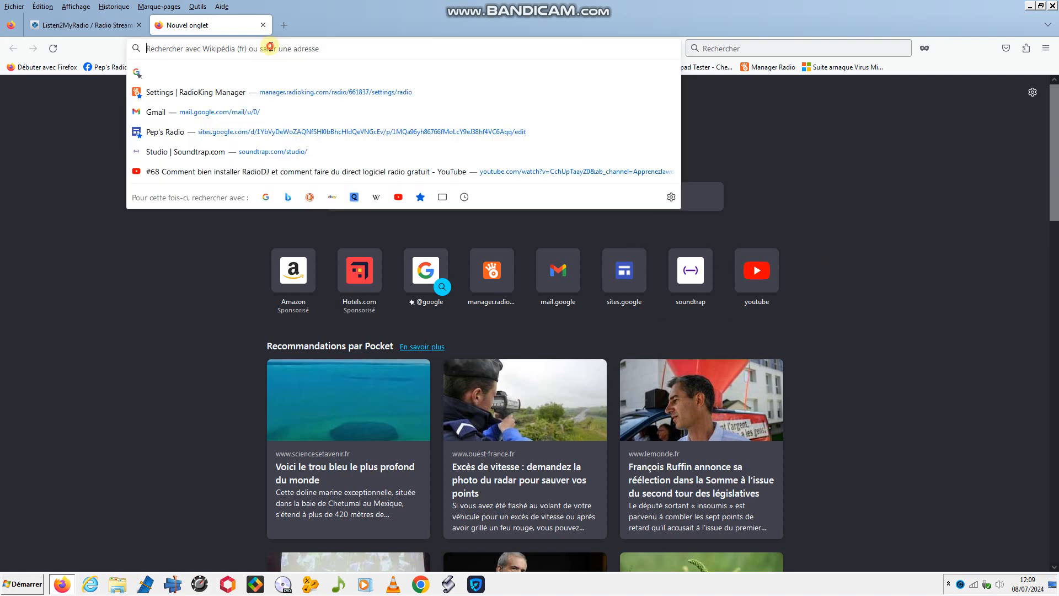
pyautogui.write('a')
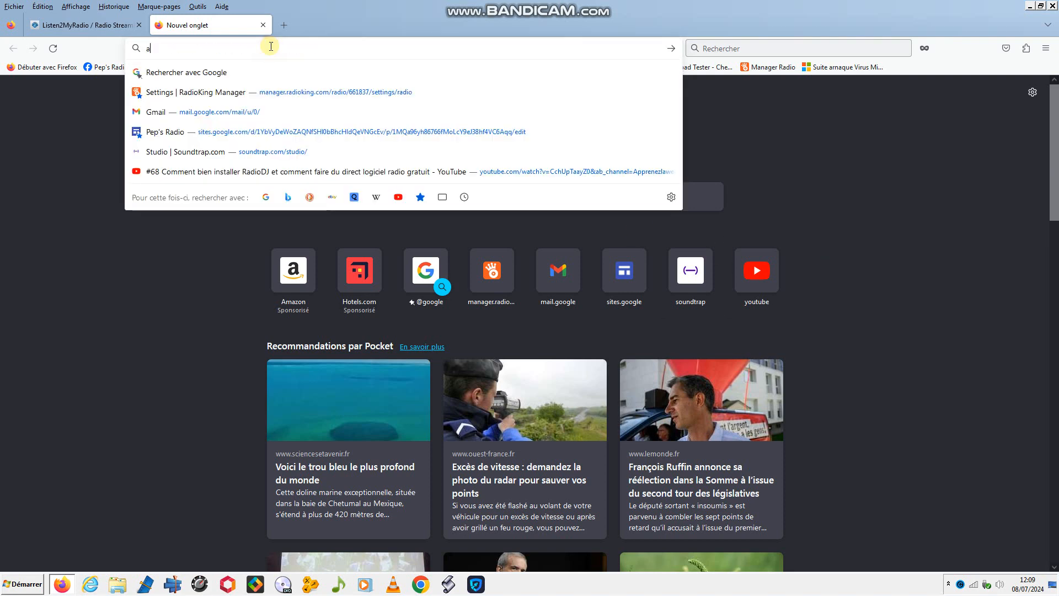
pyautogui.write('dresse ')
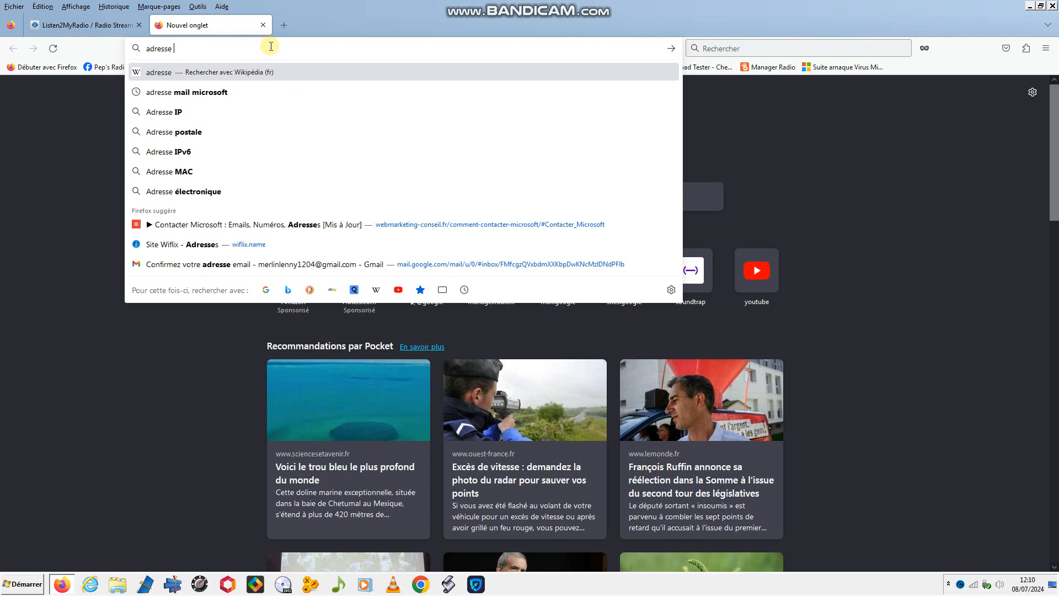
pyautogui.write('mail p')
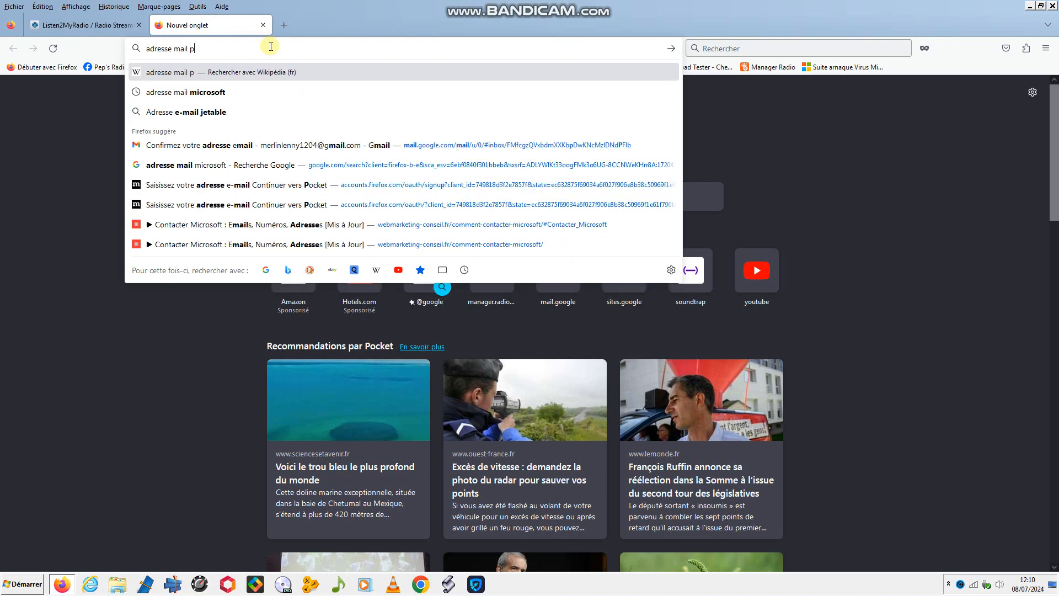
pyautogui.press('BackSpace')
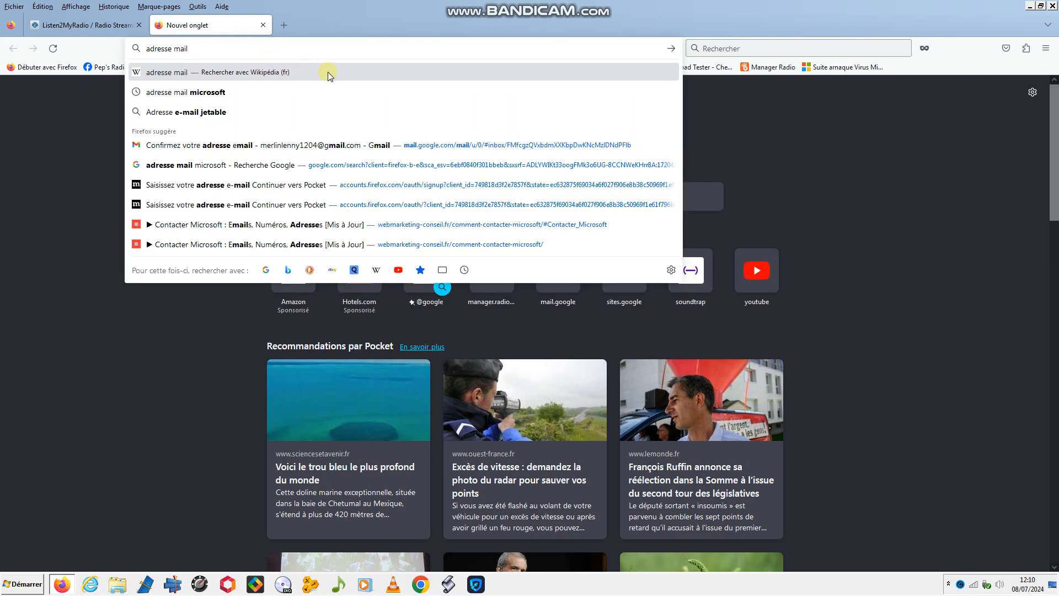
pyautogui.write('jetable')
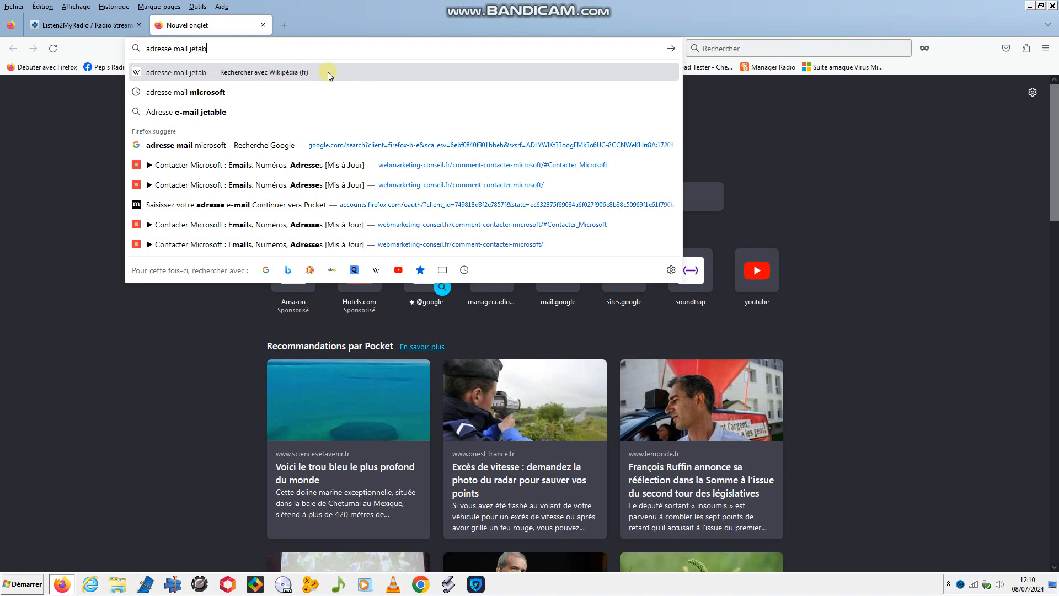
pyautogui.press('Return')
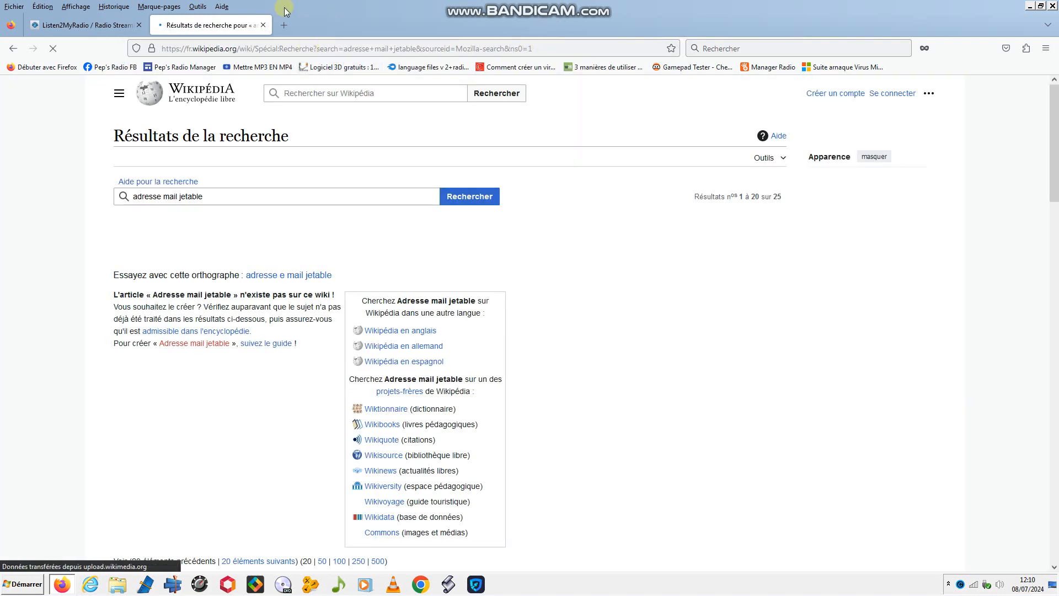
# Replace the Wikipedia results with a fresh tab and search Google for "adresse mail jetable"
pyautogui.click(284, 25)
pyautogui.click(263, 25)
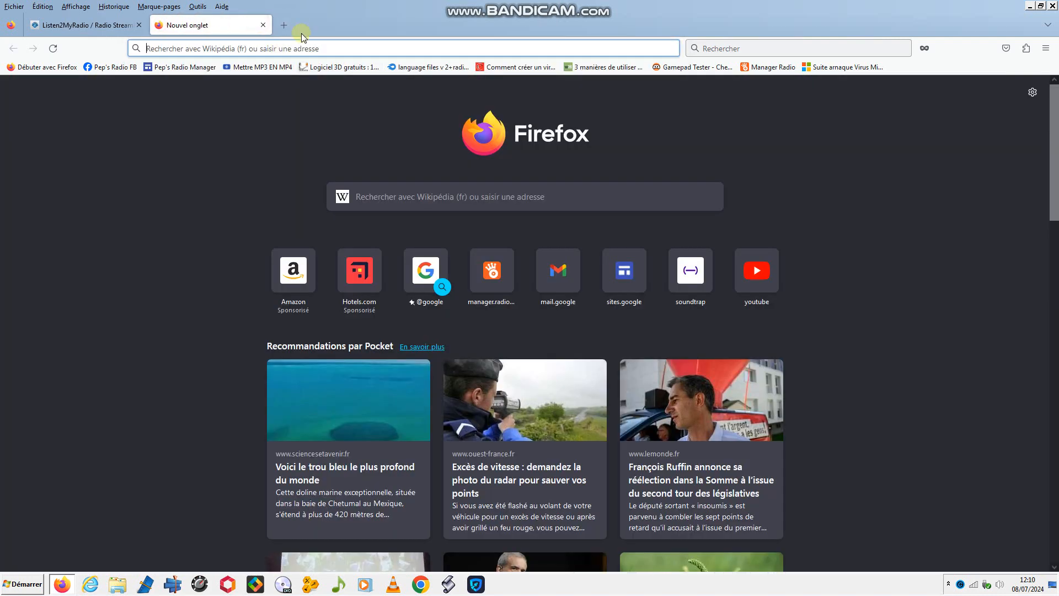
pyautogui.write('adress')
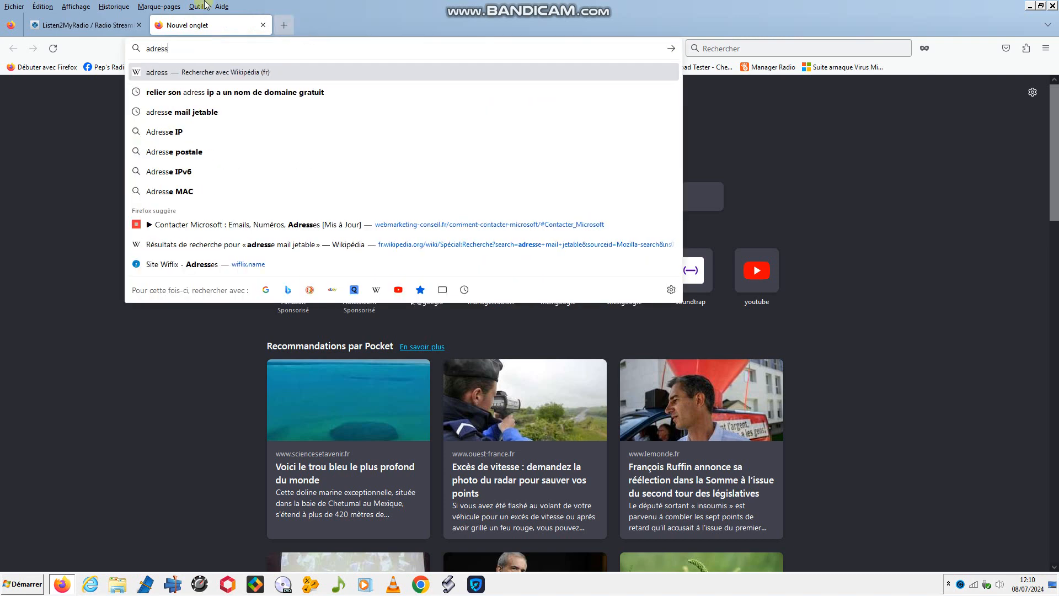
pyautogui.write('e')
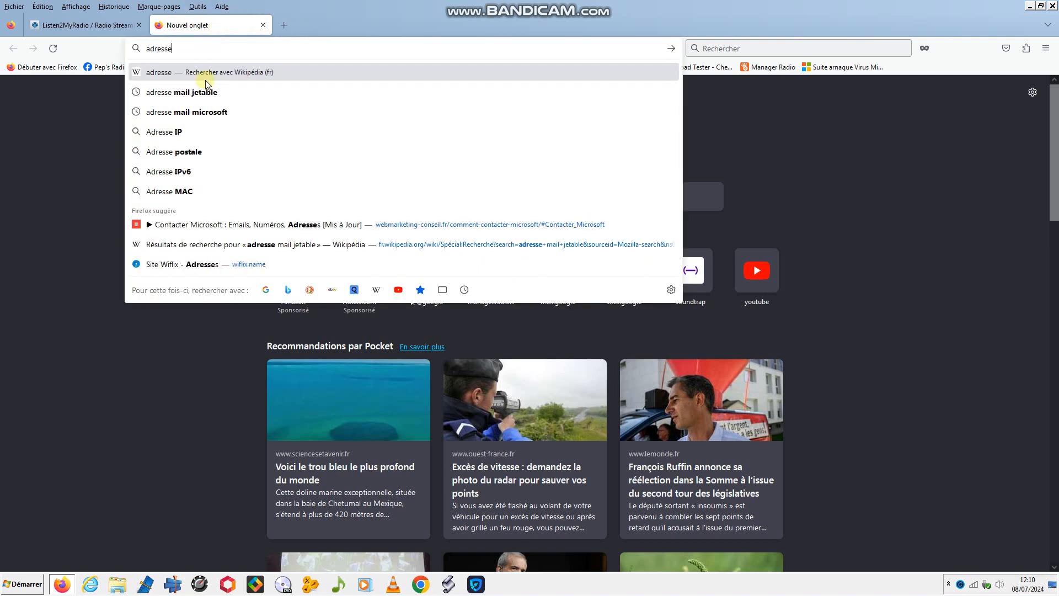
pyautogui.click(265, 290)
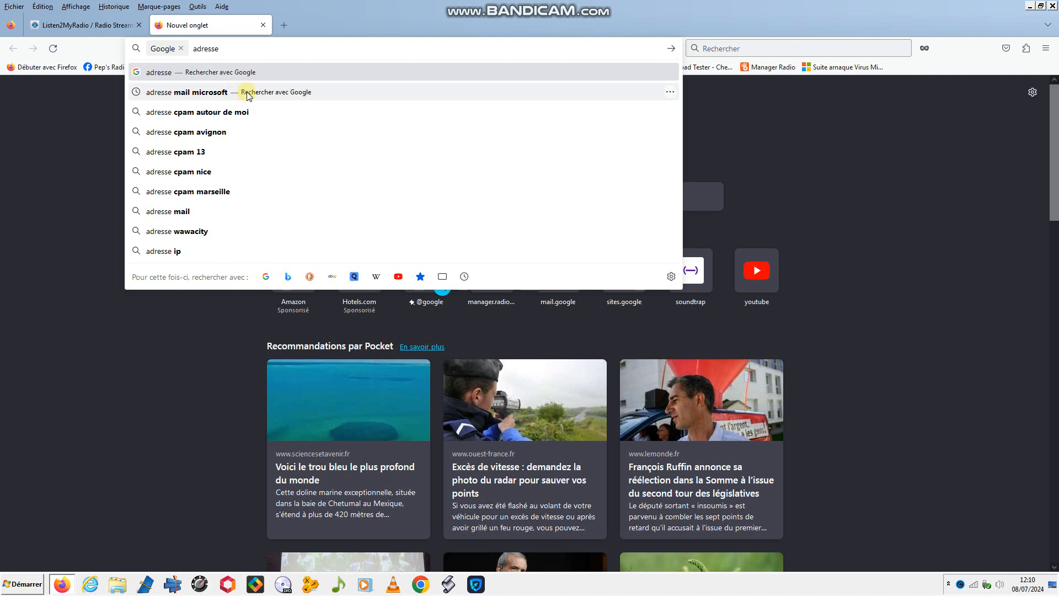
pyautogui.write('mail')
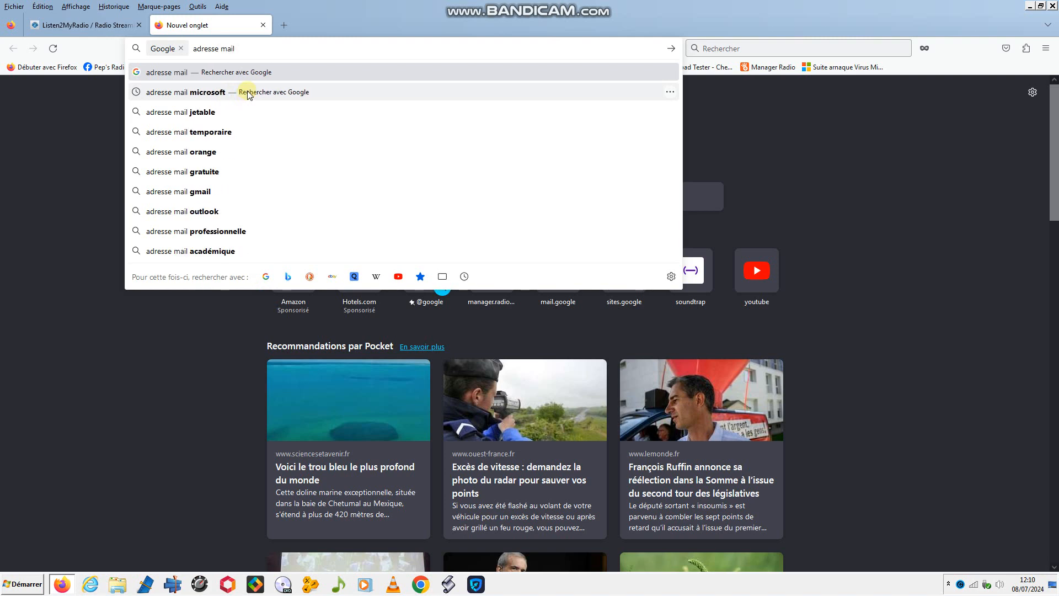
pyautogui.click(237, 112)
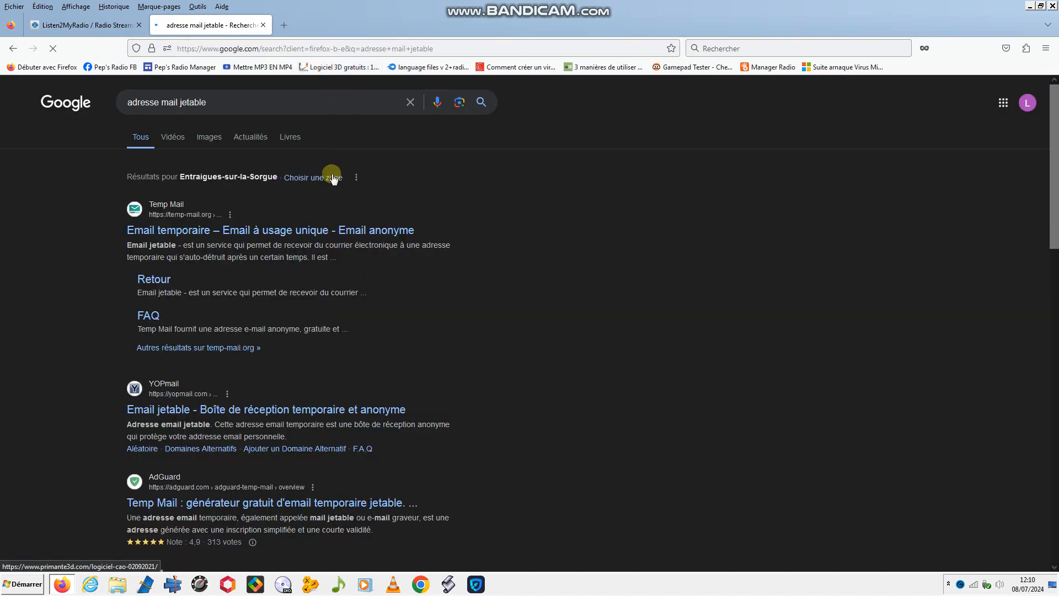
# Open the Temp Mail site from the search results and copy its temporary email address
pyautogui.click(260, 228)
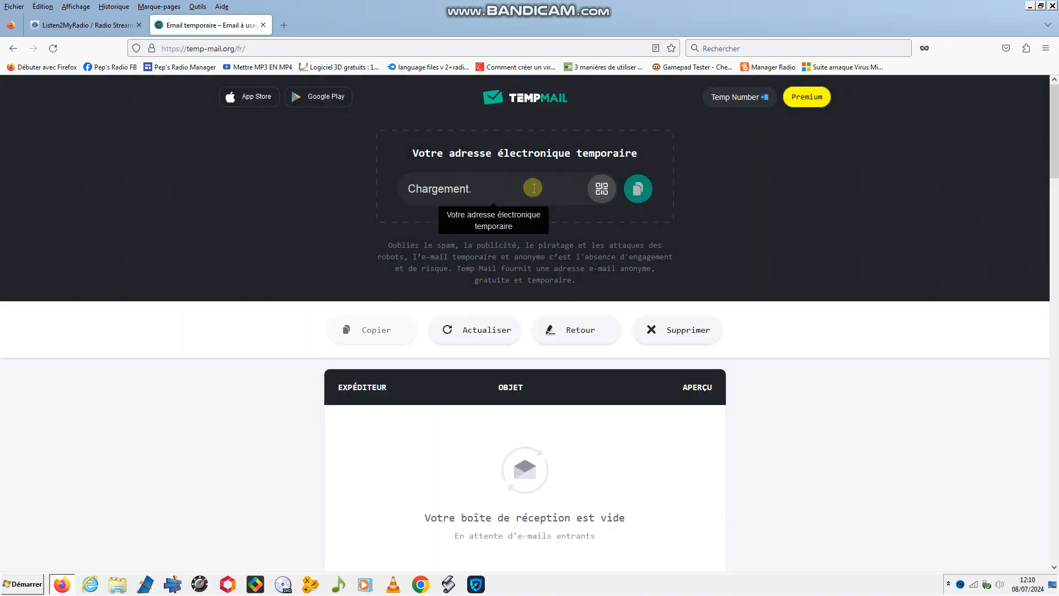
pyautogui.scroll(-2, 551, 402)
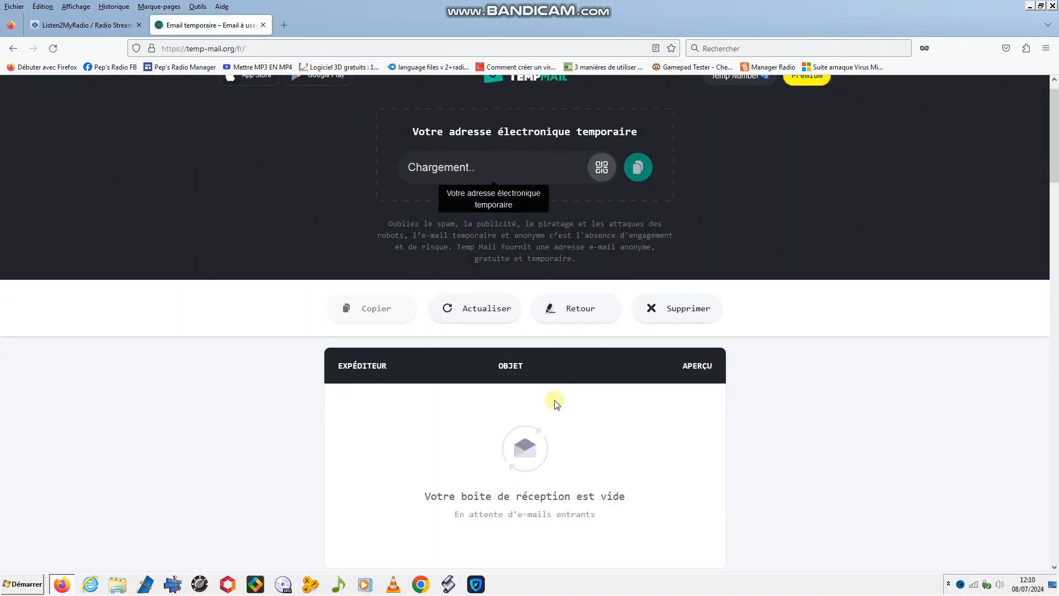
pyautogui.scroll(2, 532, 386)
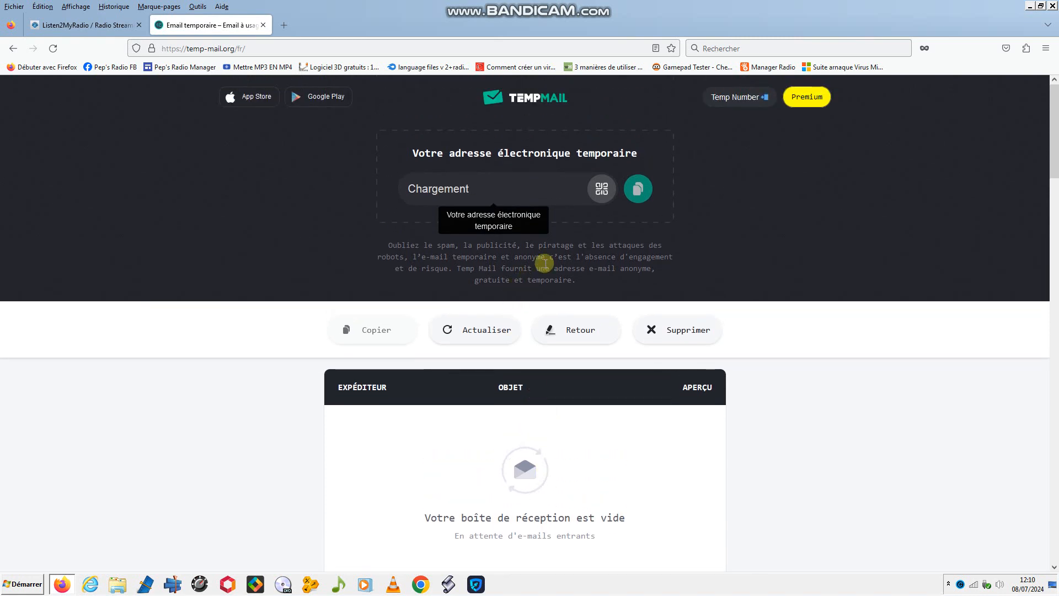
pyautogui.click(635, 188)
pyautogui.scroll(-1, 430, 309)
pyautogui.scroll(-4, 441, 320)
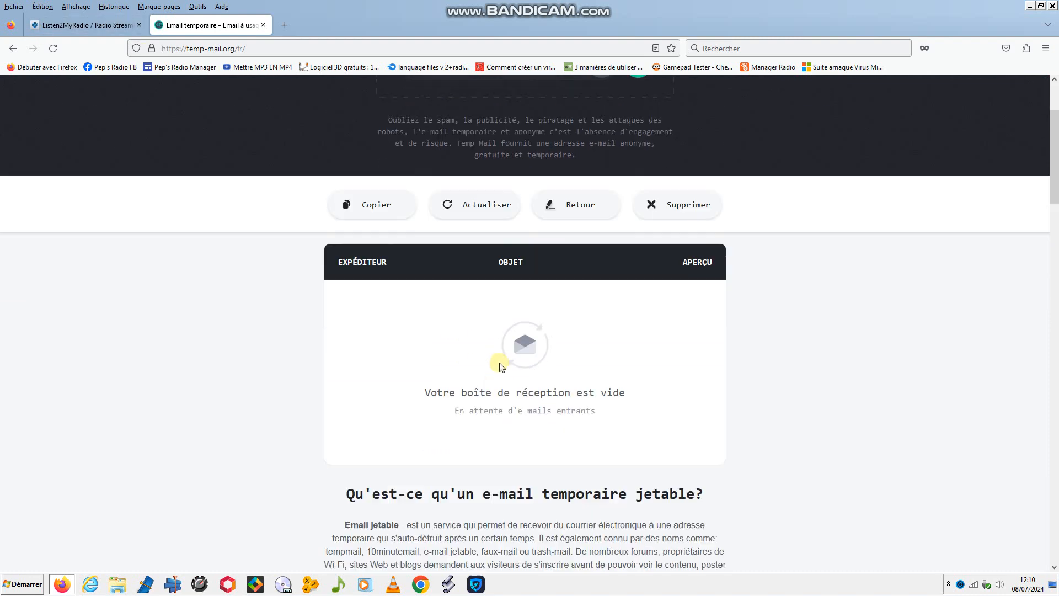
pyautogui.scroll(1, 552, 265)
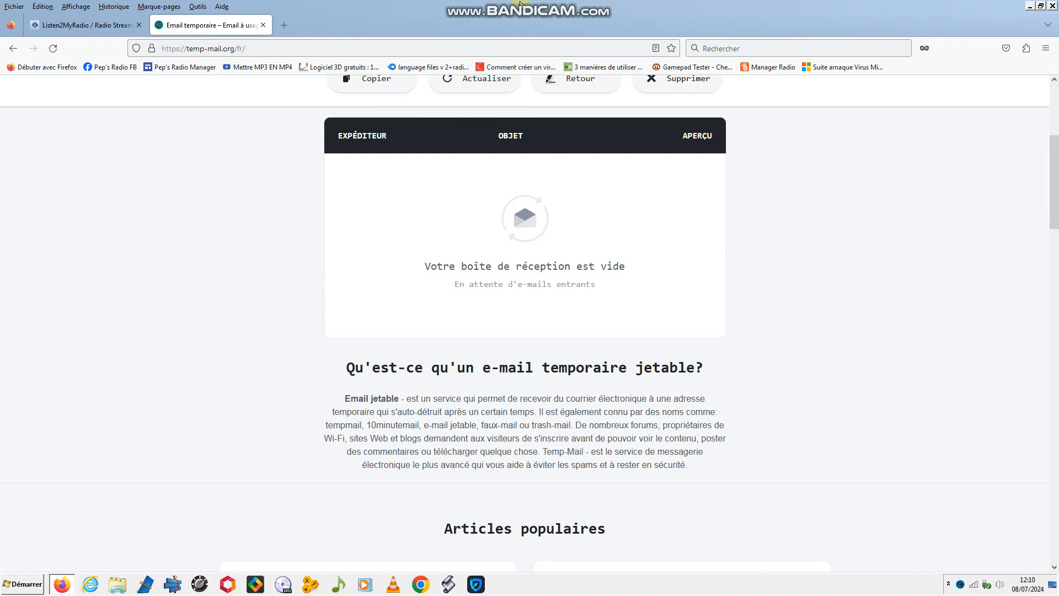
pyautogui.moveTo(522, 5)
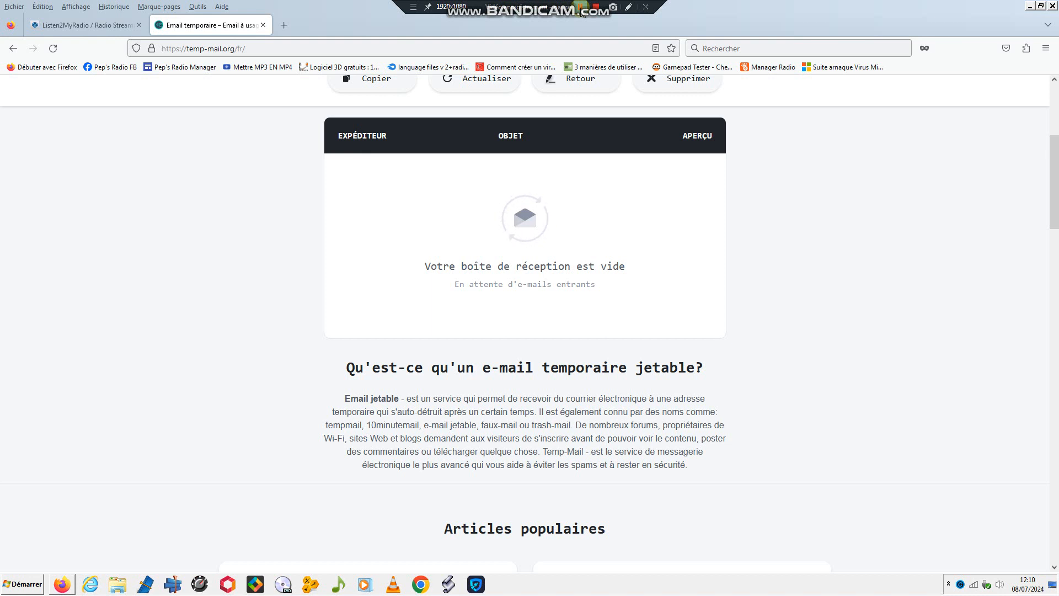
pyautogui.click(581, 10)
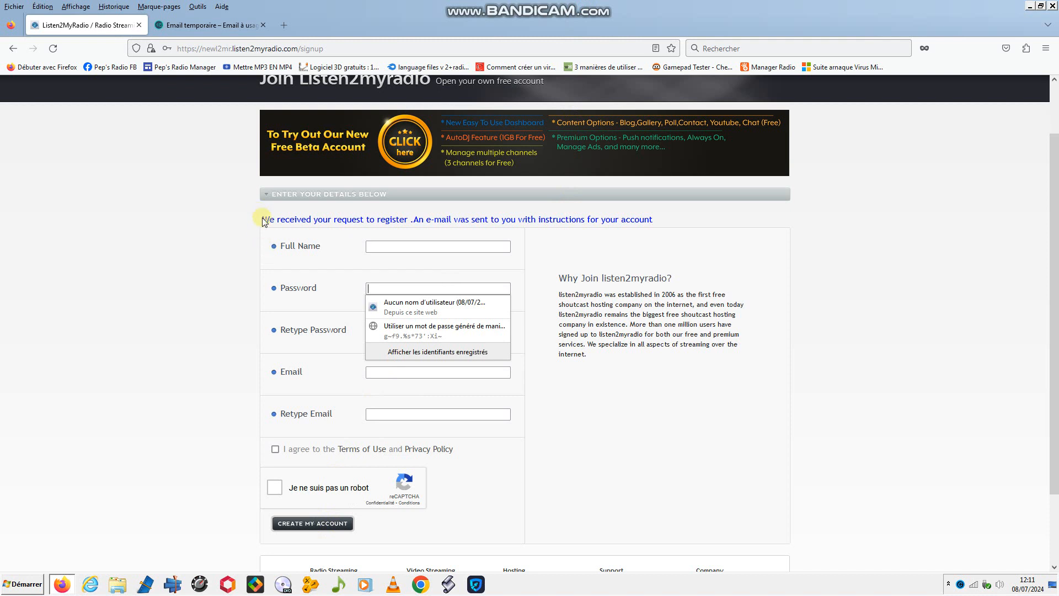
# Read the registration notice shown above the Full Name field on the Listen2MyRadio sign-up page
pyautogui.moveTo(262, 219); pyautogui.dragTo(631, 235)
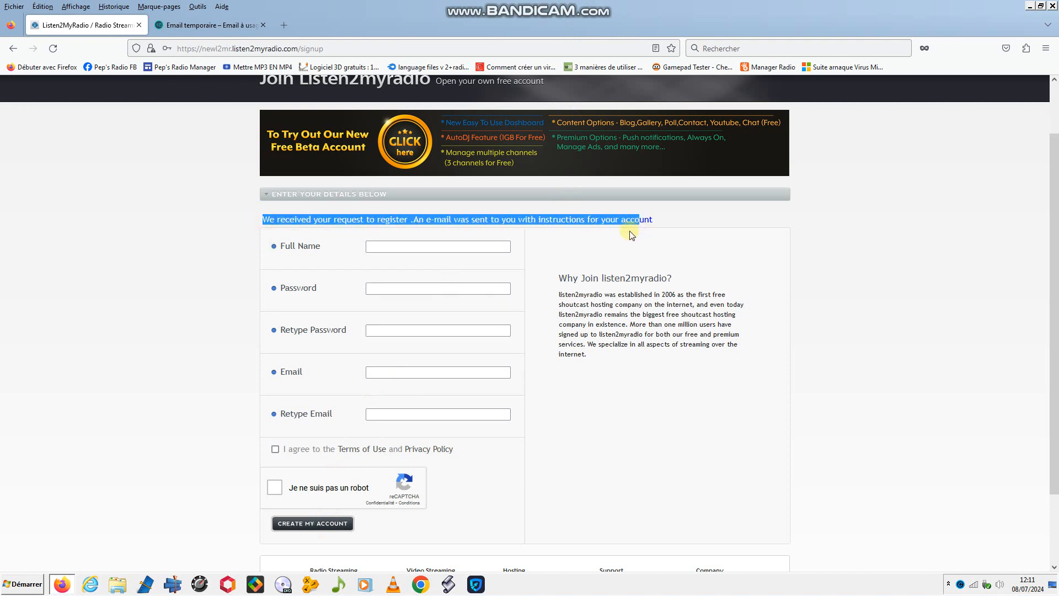
pyautogui.click(631, 235)
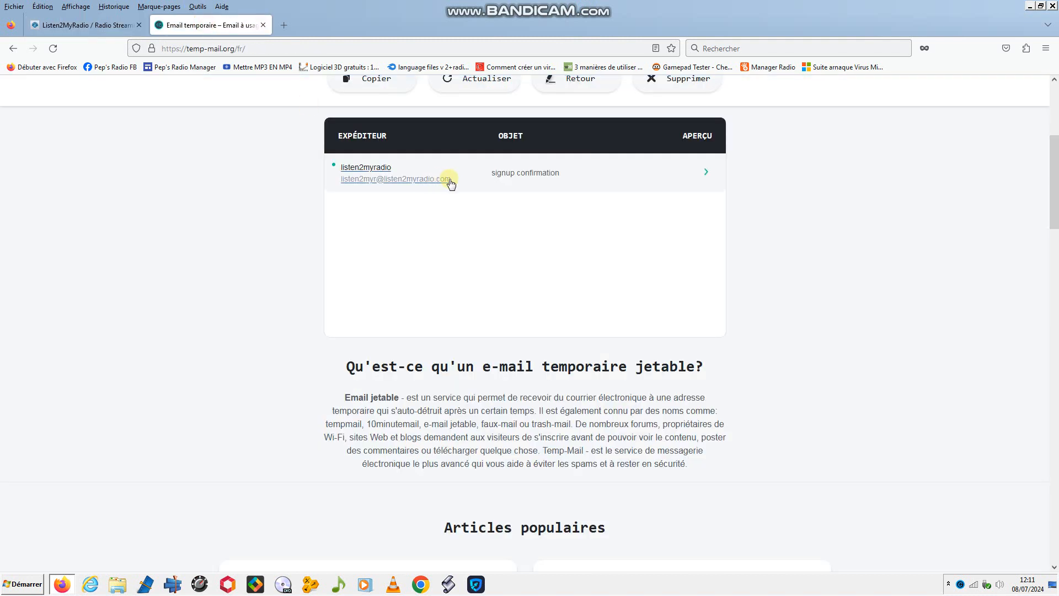
pyautogui.click(120, 29)
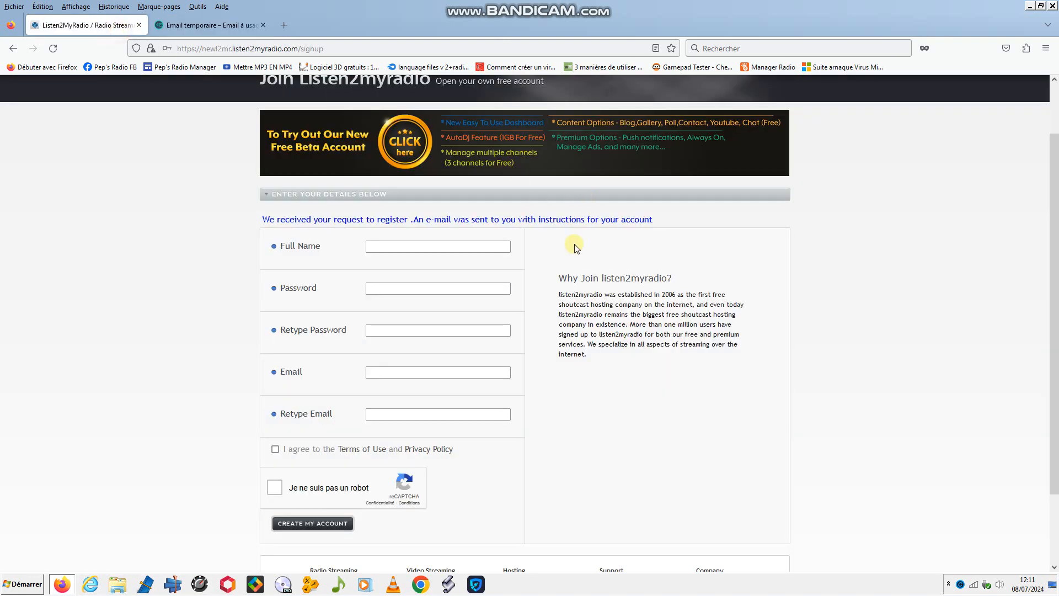
pyautogui.moveTo(594, 216); pyautogui.dragTo(649, 213)
pyautogui.click(655, 212)
pyautogui.scroll(1, 673, 239)
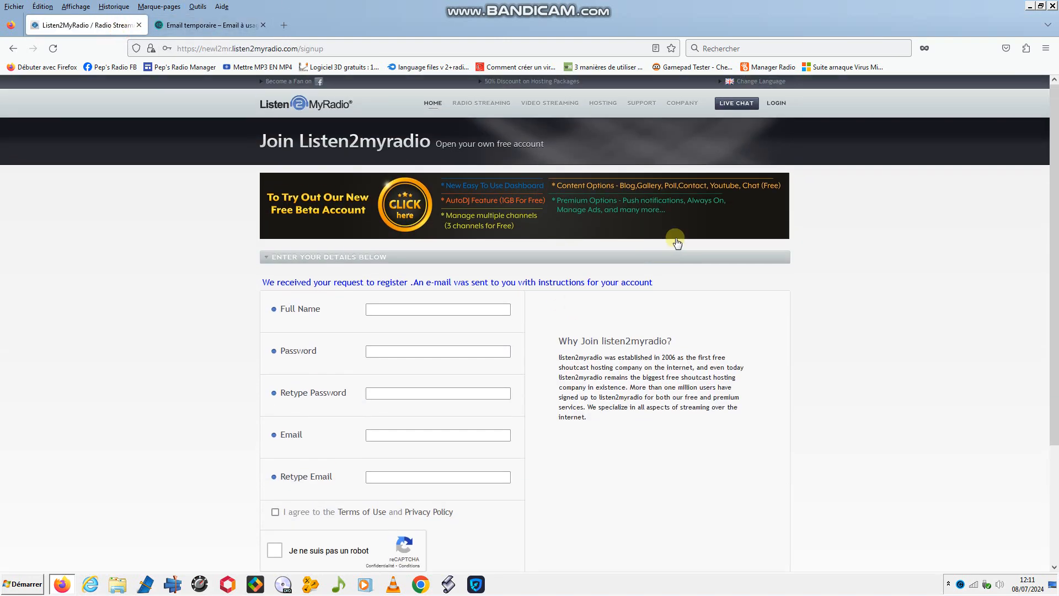
# Open listen2myradio's signup confirmation message in the Temp Mail inbox and follow its registration link
pyautogui.click(203, 30)
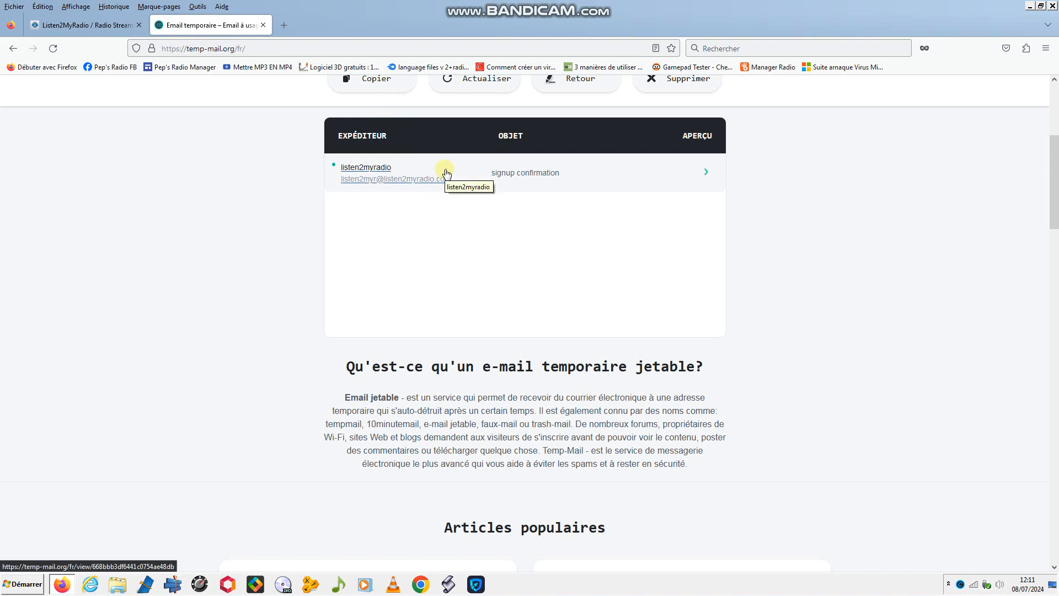
pyautogui.click(364, 168)
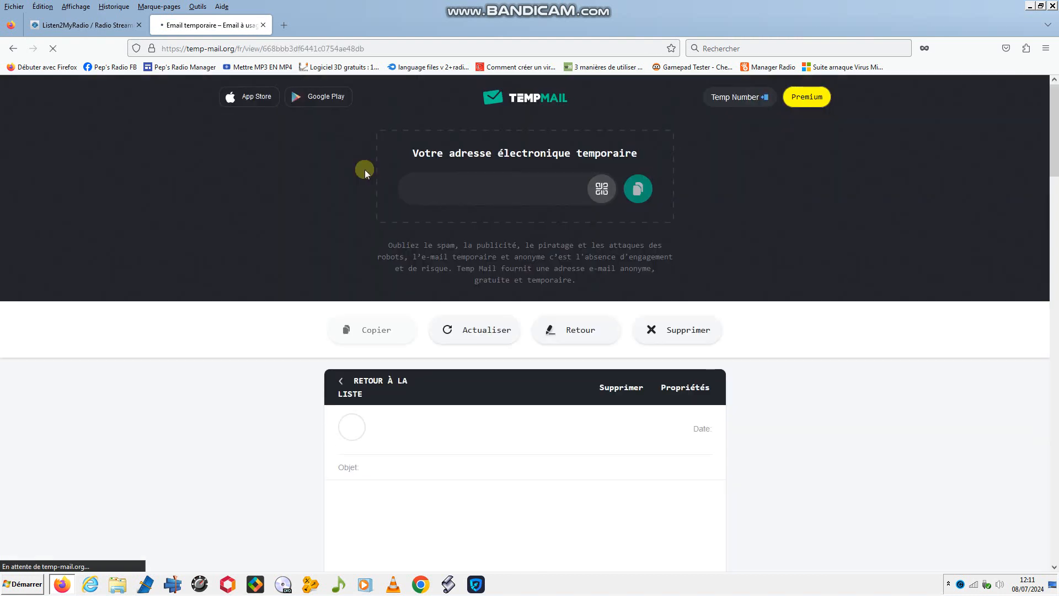
pyautogui.scroll(-3, 480, 350)
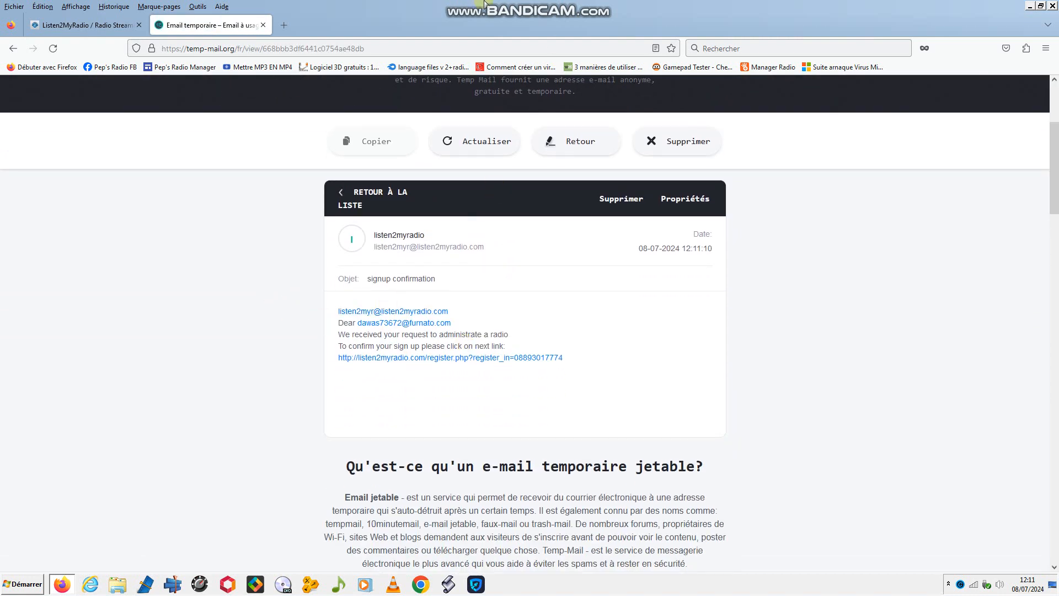
pyautogui.moveTo(484, 5)
pyautogui.scroll(-1, 414, 273)
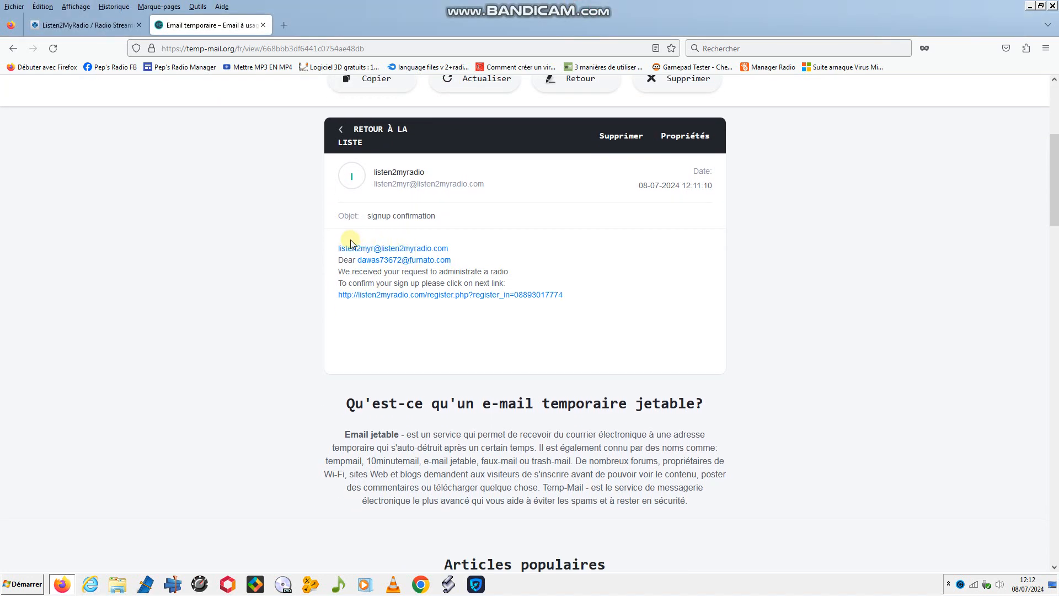
pyautogui.click(412, 295)
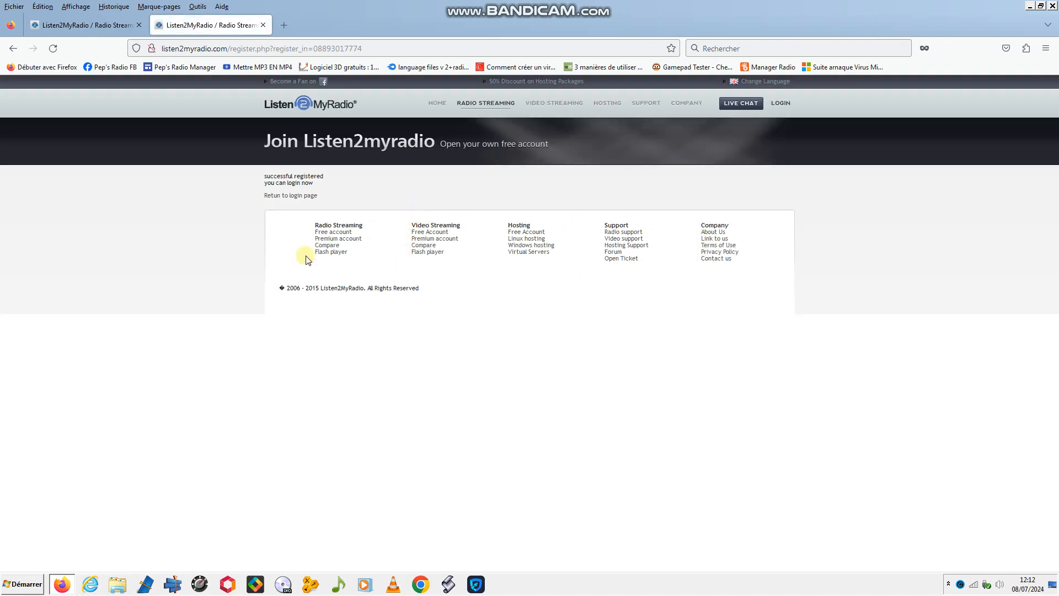
# Read the registration message under the Join Listen2myradio heading
pyautogui.click(364, 175)
pyautogui.moveTo(267, 173); pyautogui.dragTo(302, 183)
pyautogui.click(258, 185)
pyautogui.click(294, 183)
# Close the old sign-up page's tab and open the Free Account login page
pyautogui.click(106, 26)
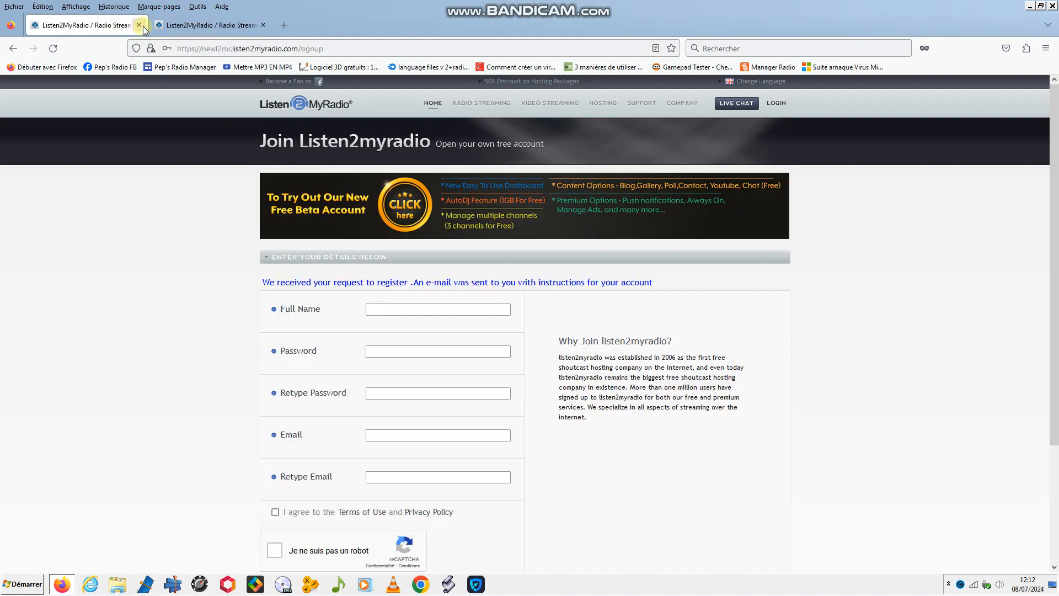
pyautogui.click(139, 25)
pyautogui.moveTo(782, 99)
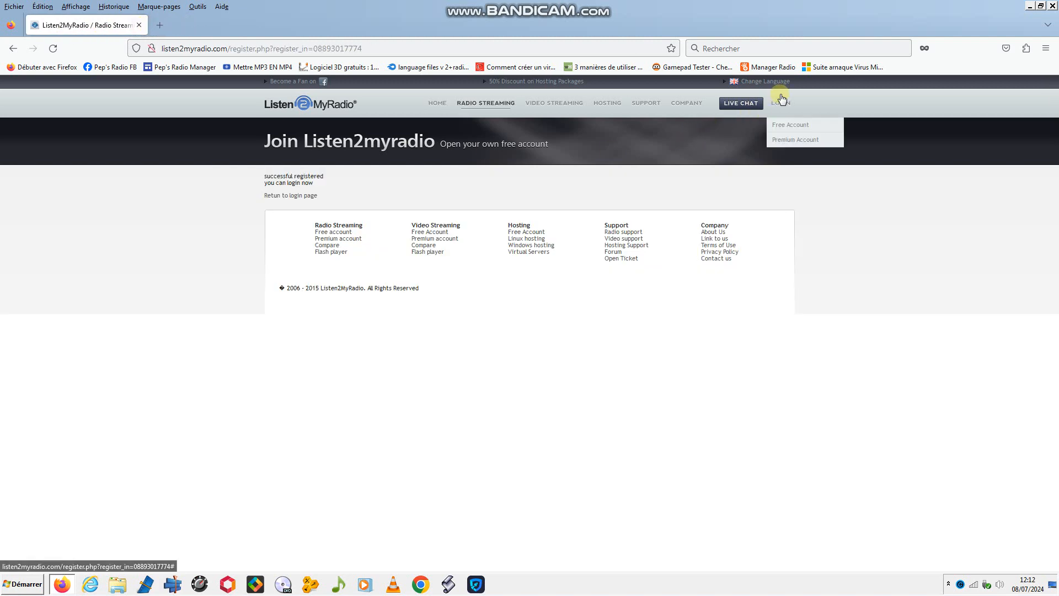
pyautogui.click(788, 125)
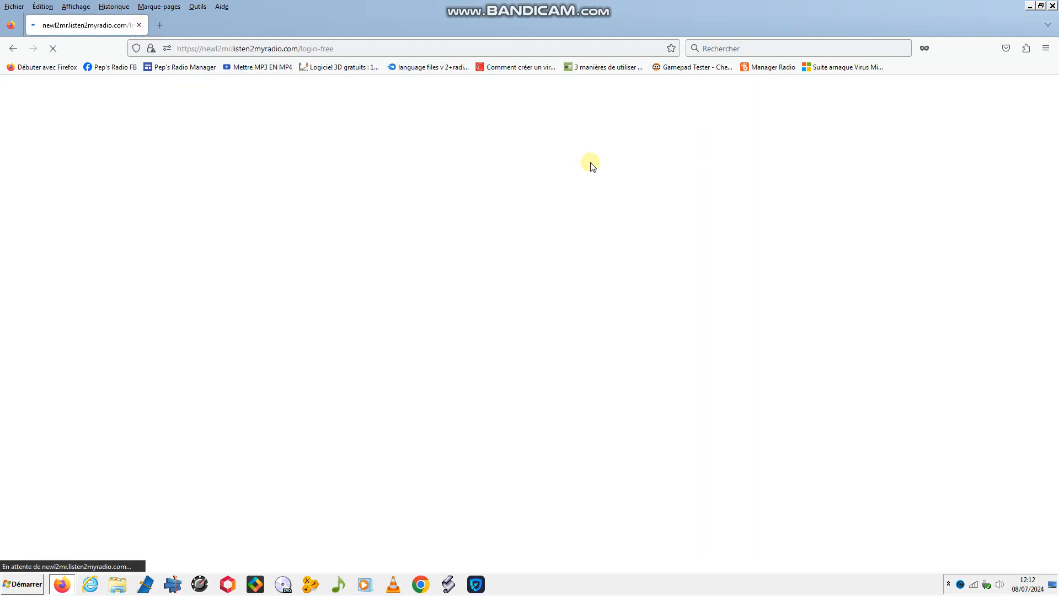
pyautogui.scroll(-1, 408, 279)
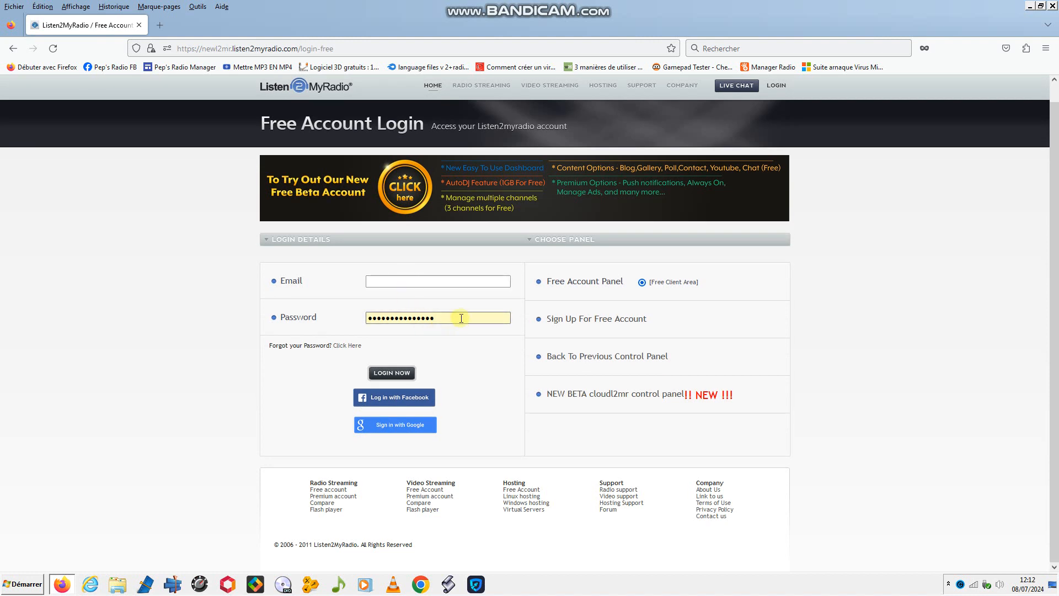
# Clear the pre-filled Password field on the Free Account Login form
pyautogui.moveTo(461, 312); pyautogui.dragTo(396, 307)
pyautogui.press('BackSpace')
pyautogui.click(416, 312)
pyautogui.press('BackSpace')
pyautogui.press('BackSpace')
pyautogui.press('BackSpace')
pyautogui.press('BackSpace')
pyautogui.press('BackSpace')
pyautogui.press('BackSpace')
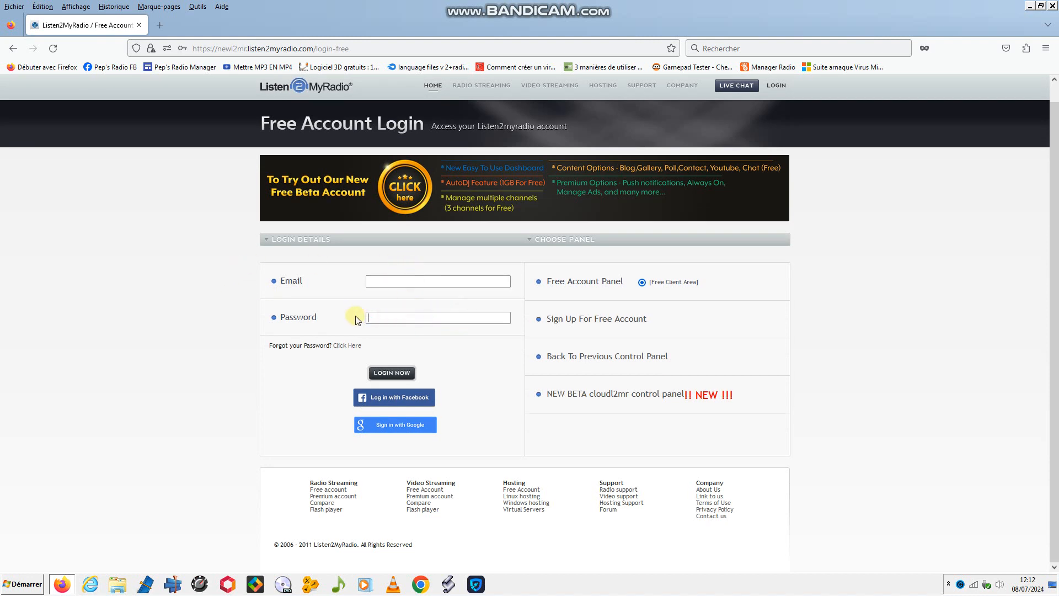
# Log in to the free account with the temporary email address and account password, and save the login in the browser
pyautogui.click(440, 280)
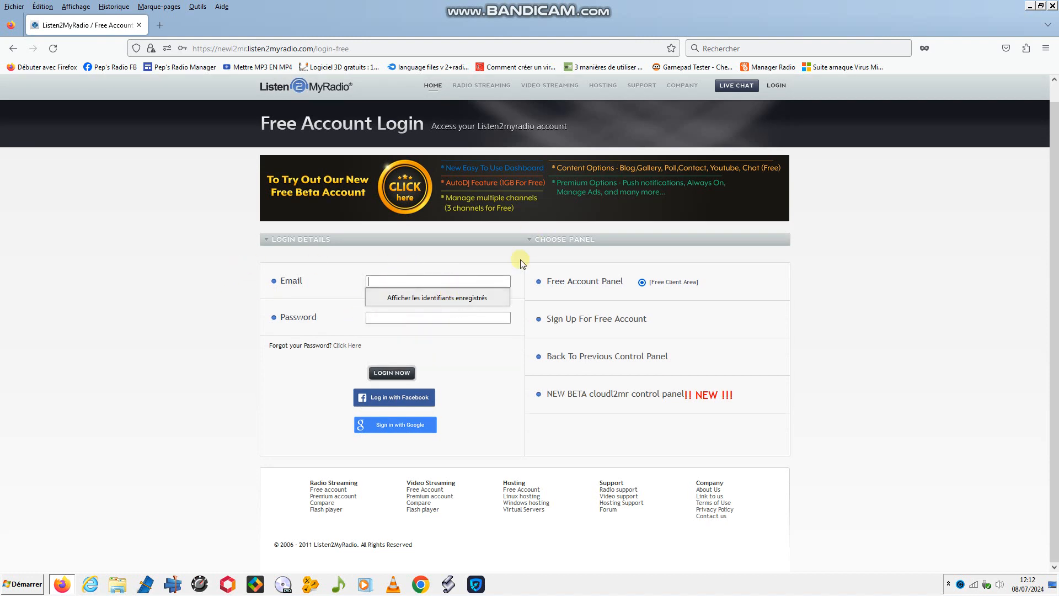
pyautogui.hotkey('ctrl', 'v')
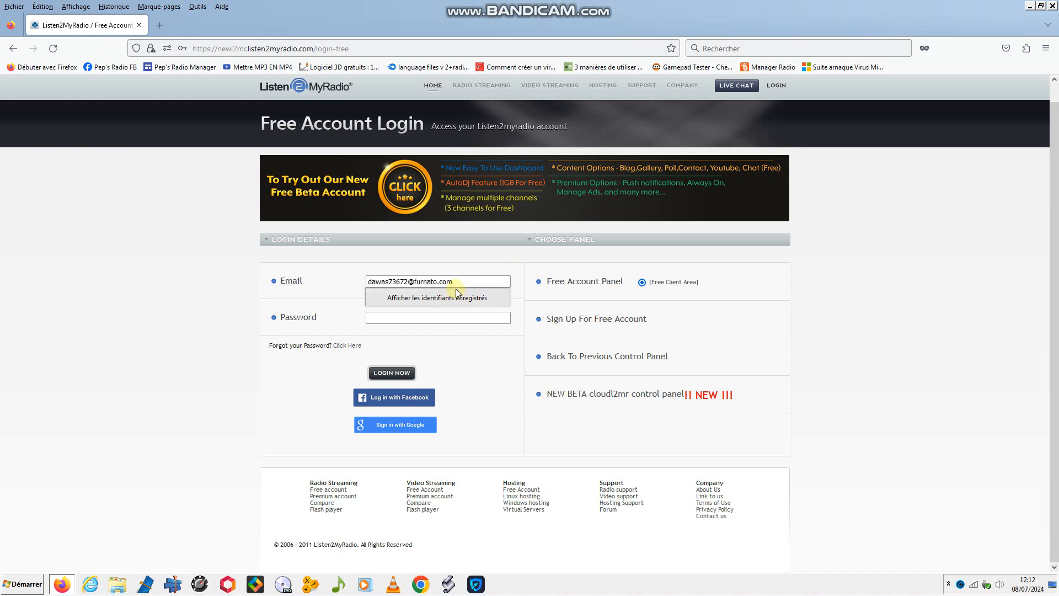
pyautogui.click(448, 319)
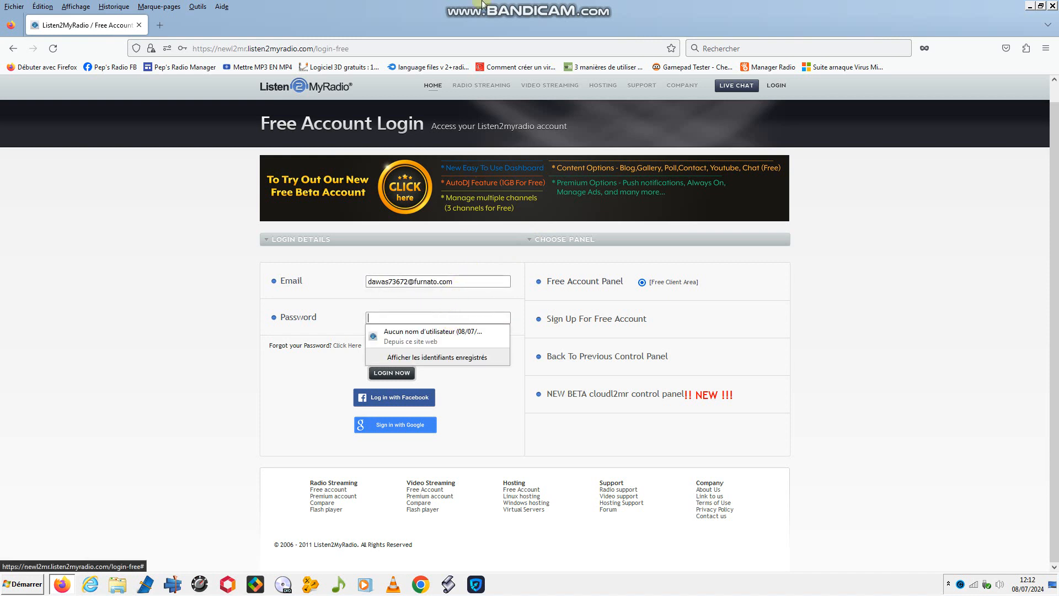
pyautogui.write('••')
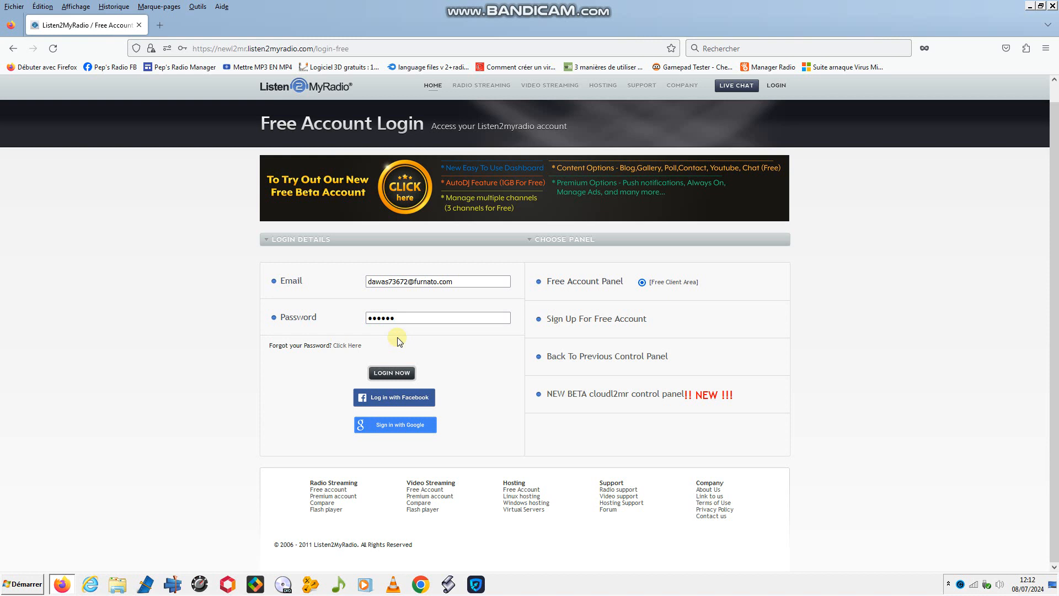
pyautogui.click(392, 374)
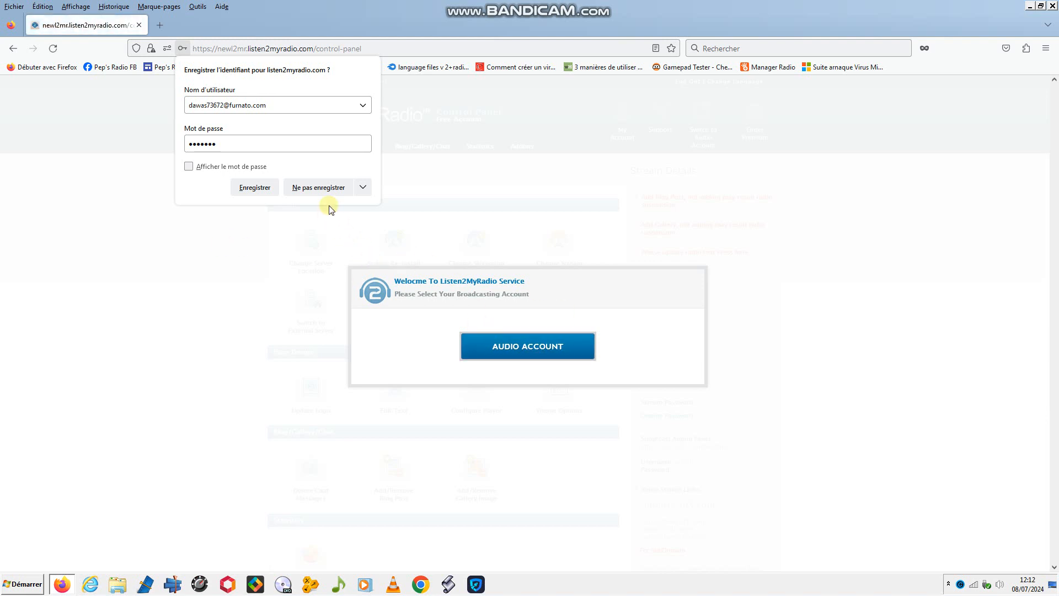
pyautogui.click(250, 200)
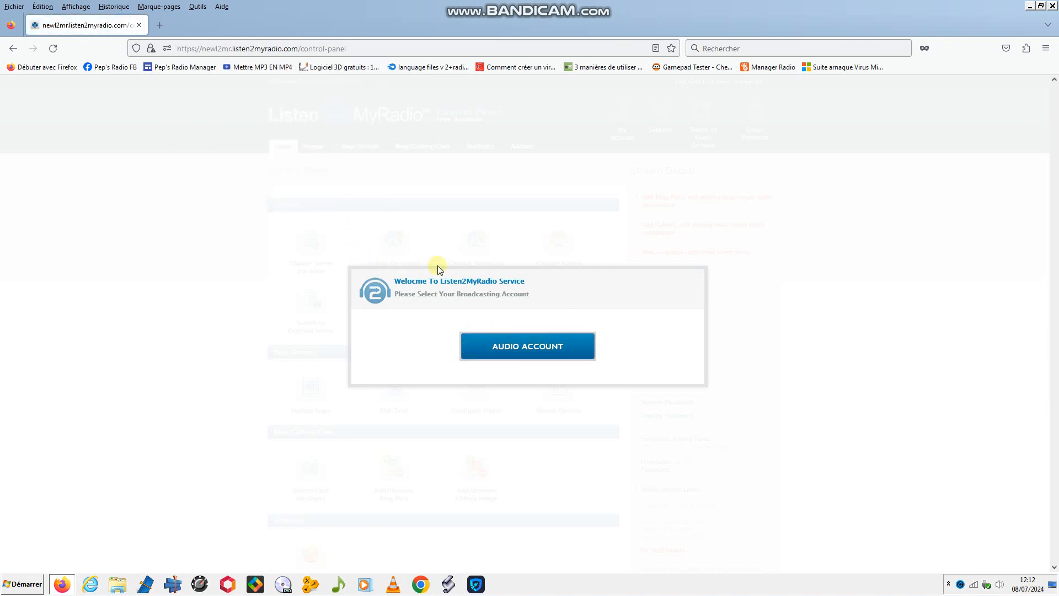
# Select the Audio Account for broadcasting and enter "Tuto Lenny Radio" as the Channel Title
pyautogui.moveTo(557, 274); pyautogui.dragTo(343, 271)
pyautogui.click(349, 346)
pyautogui.click(552, 350)
pyautogui.click(390, 237)
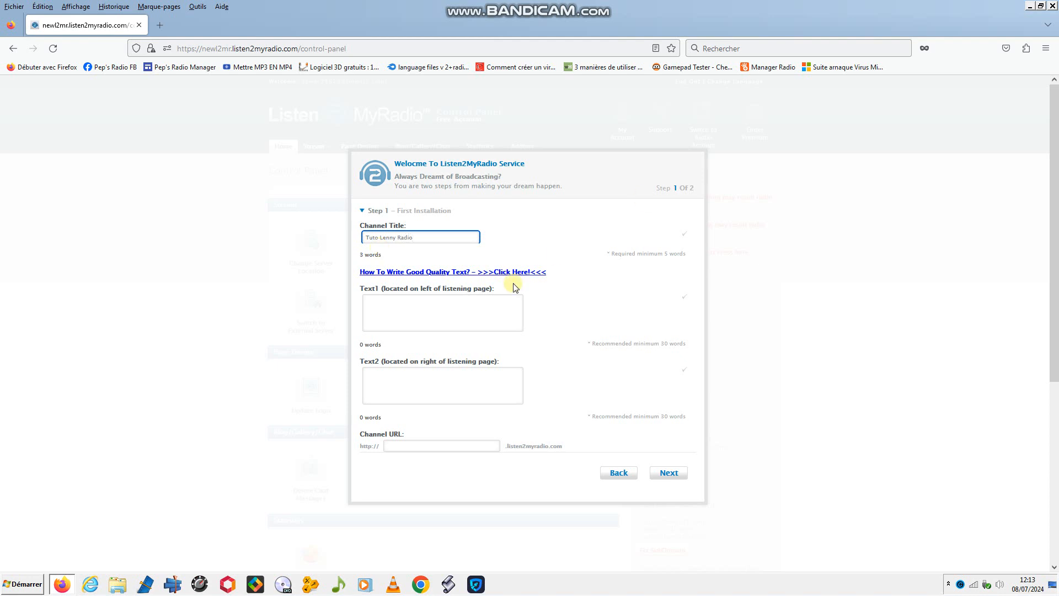
# Fill both Text1 and Text2 with repeated lines of "Le tuto de lenny consiste a créer sa propre web radio . C'est vraiment genial"
pyautogui.scroll(-2, 389, 331)
pyautogui.click(424, 295)
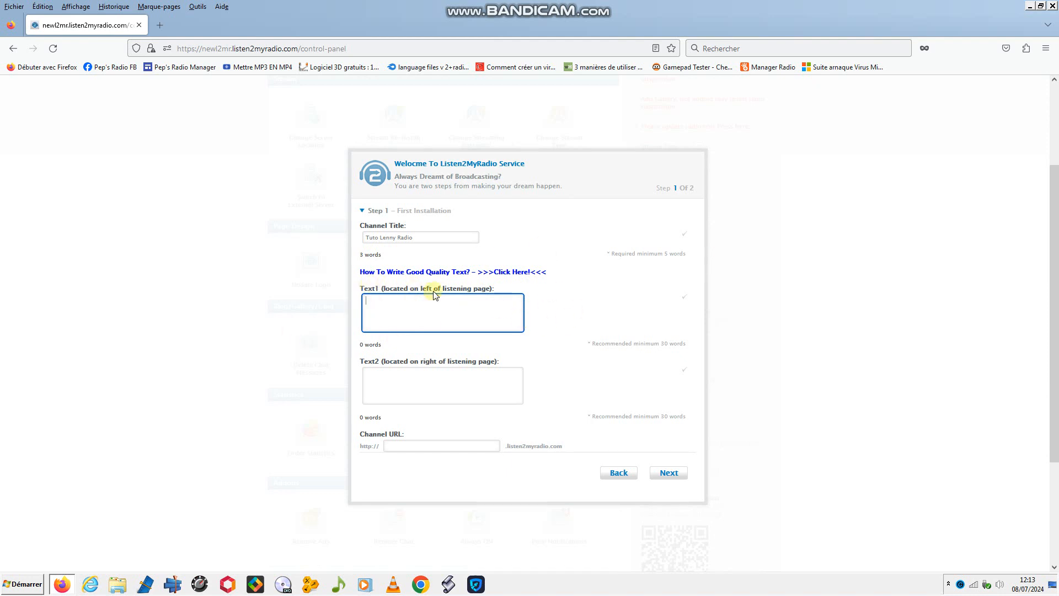
pyautogui.click(376, 314)
pyautogui.click(424, 391)
pyautogui.click(448, 371)
pyautogui.click(477, 309)
pyautogui.moveTo(579, 339); pyautogui.dragTo(664, 333)
pyautogui.click(664, 343)
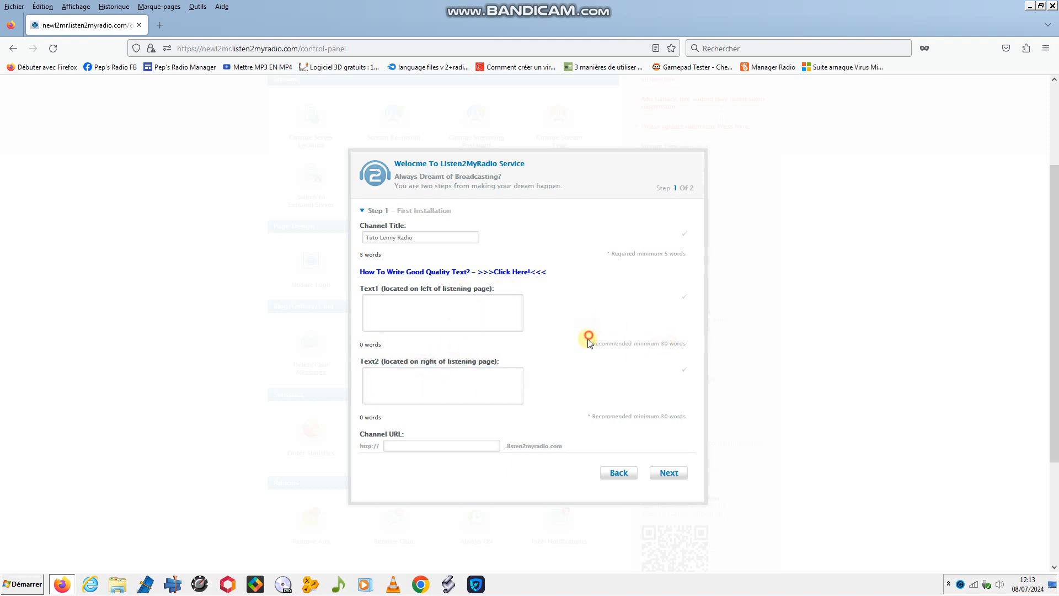
pyautogui.click(488, 320)
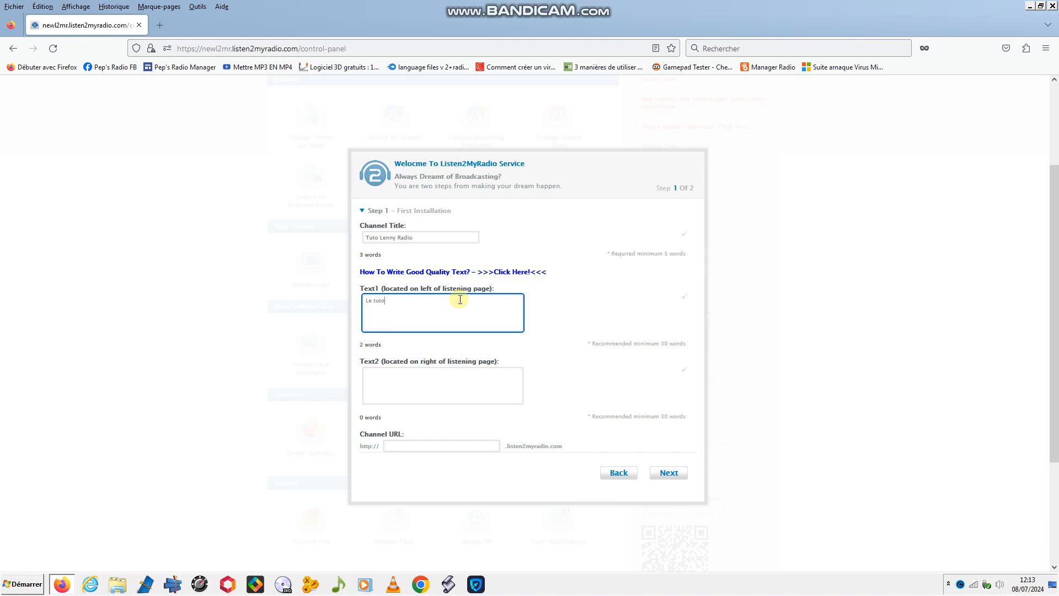
pyautogui.moveTo(539, 14)
pyautogui.moveTo(585, 5)
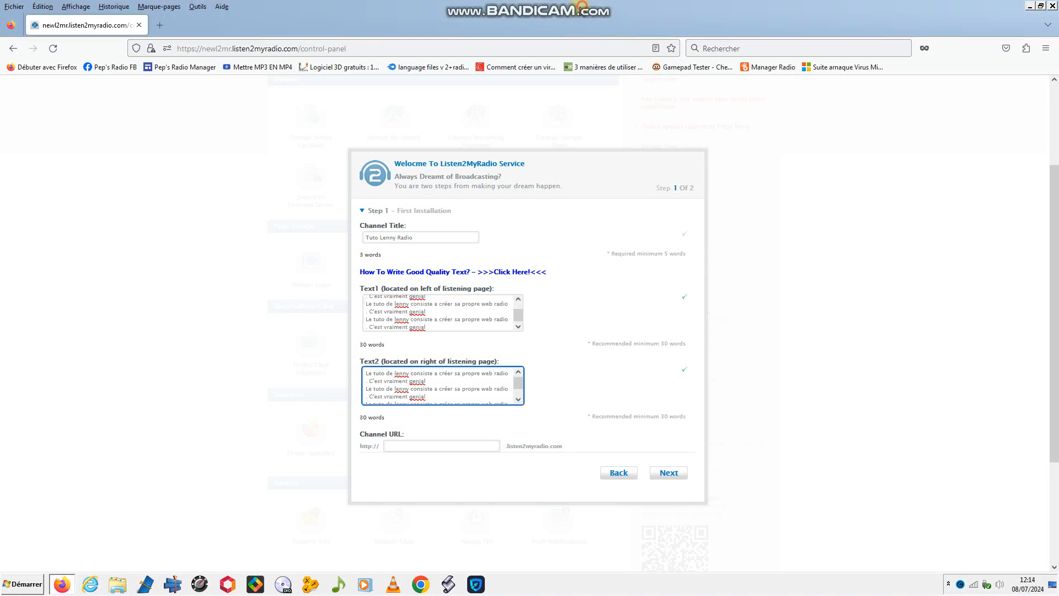
# Review the repeated description lines in the Text1 and Text2 fields
pyautogui.moveTo(453, 310); pyautogui.dragTo(341, 287)
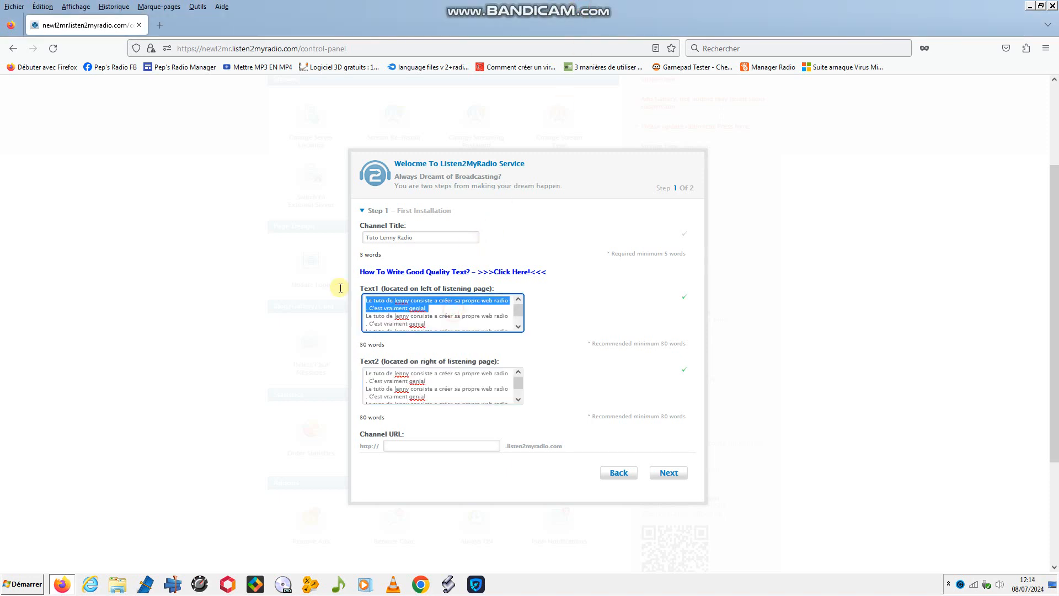
pyautogui.click(401, 319)
pyautogui.moveTo(477, 320); pyautogui.dragTo(353, 302)
pyautogui.click(353, 302)
pyautogui.click(421, 320)
pyautogui.scroll(-2, 432, 327)
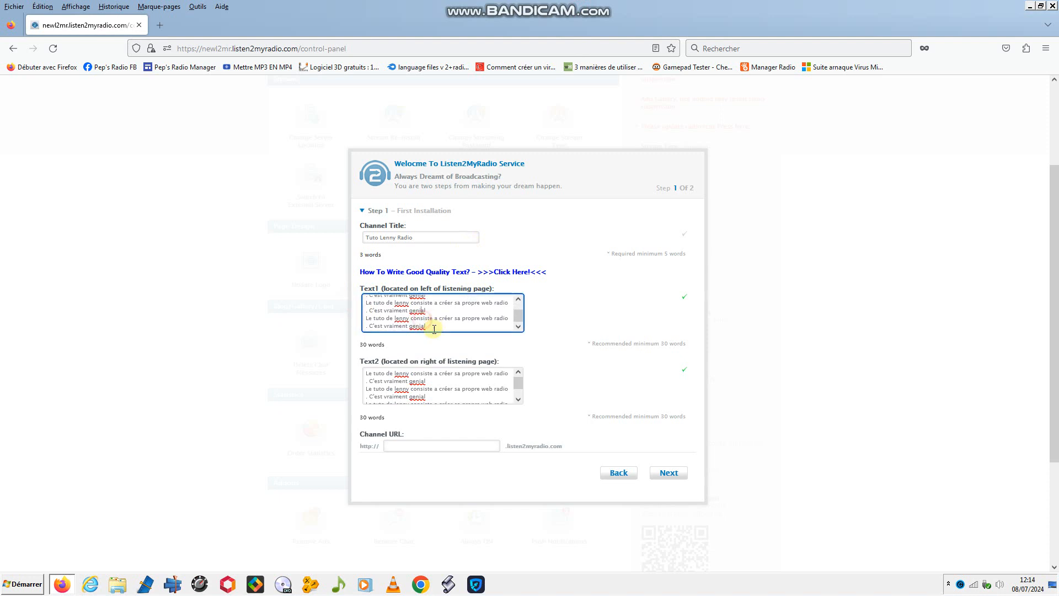
pyautogui.click(417, 396)
pyautogui.scroll(-1, 448, 373)
pyautogui.scroll(-3, 449, 372)
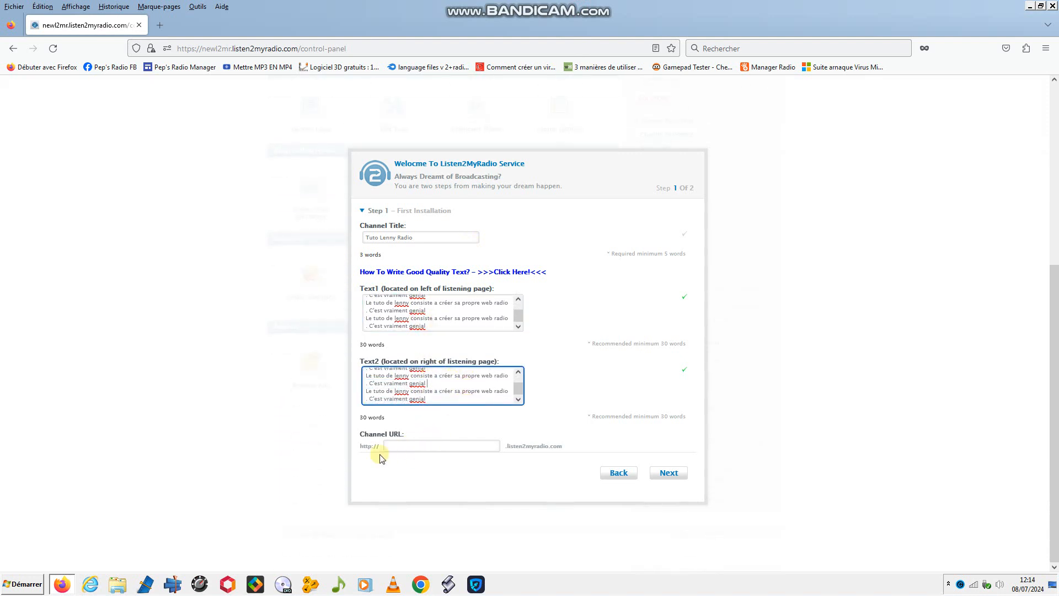
# Set the Channel URL to lennytutowebradio and continue to step 2 of the installation
pyautogui.click(447, 460)
pyautogui.click(388, 445)
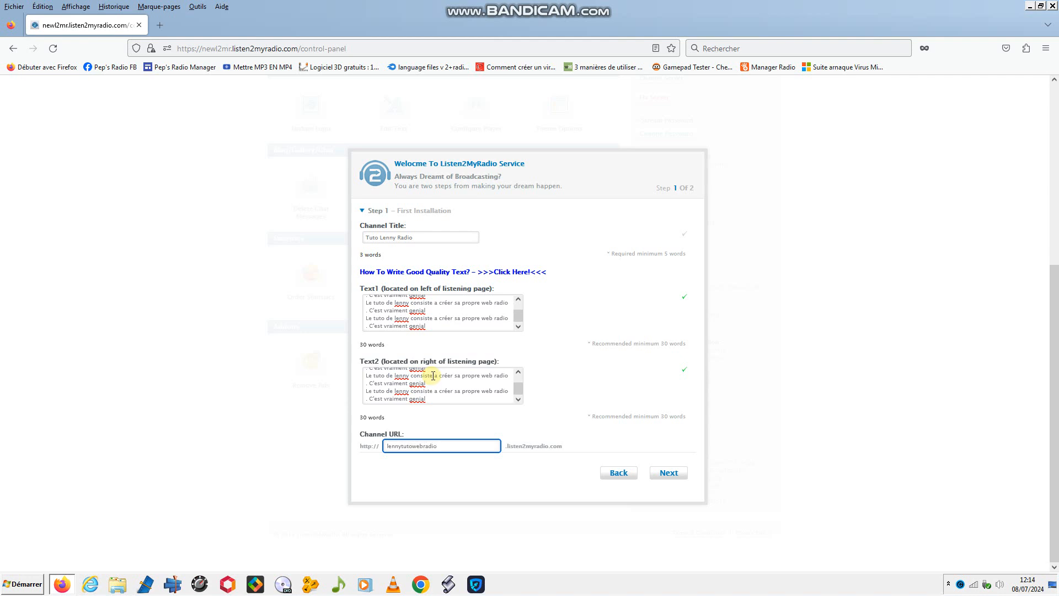
pyautogui.click(529, 447)
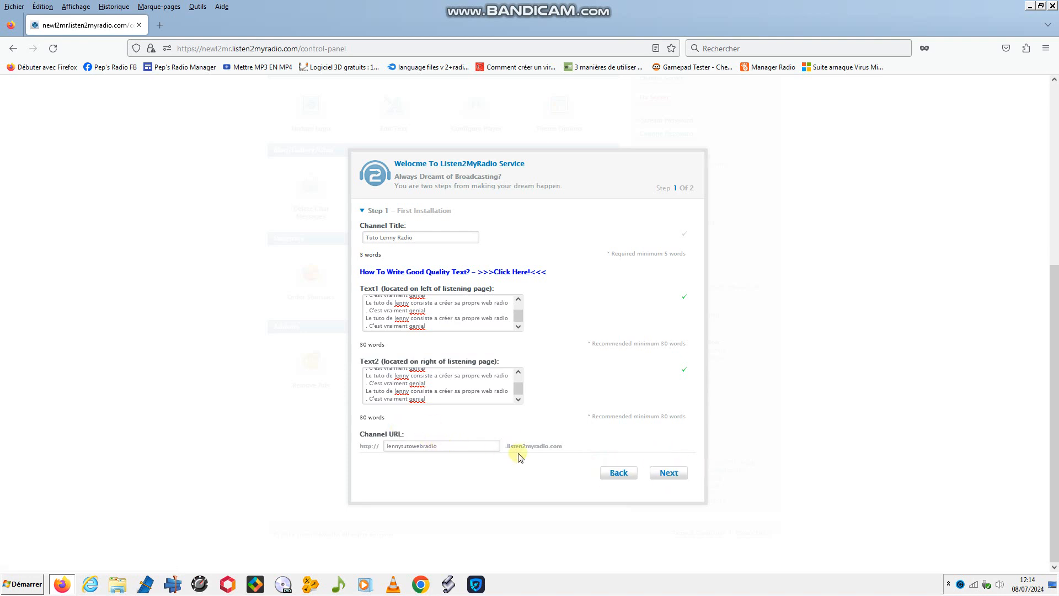
pyautogui.moveTo(568, 449); pyautogui.dragTo(372, 449)
pyautogui.click(609, 454)
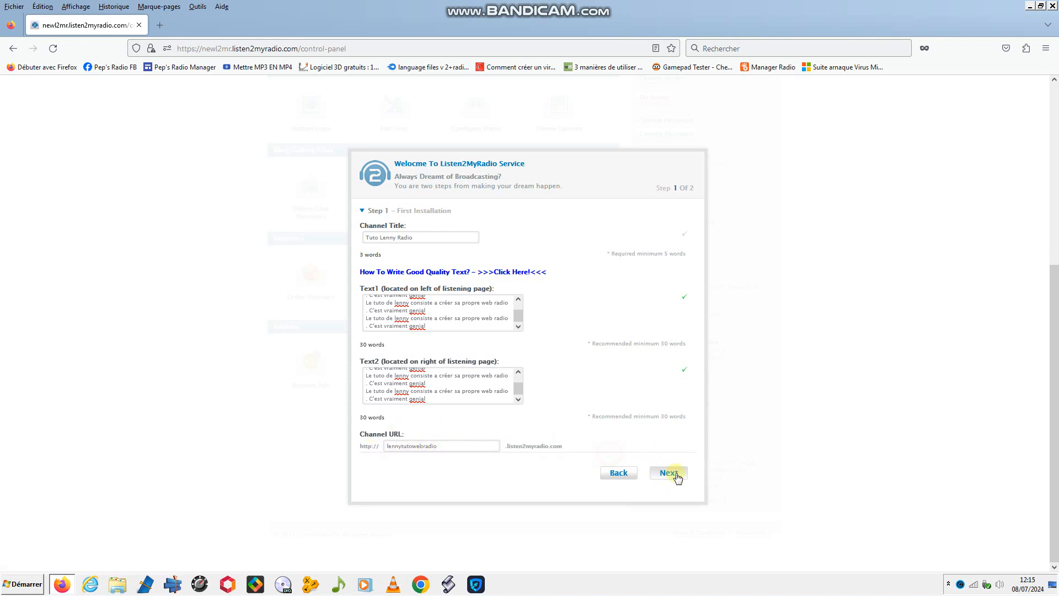
pyautogui.click(670, 474)
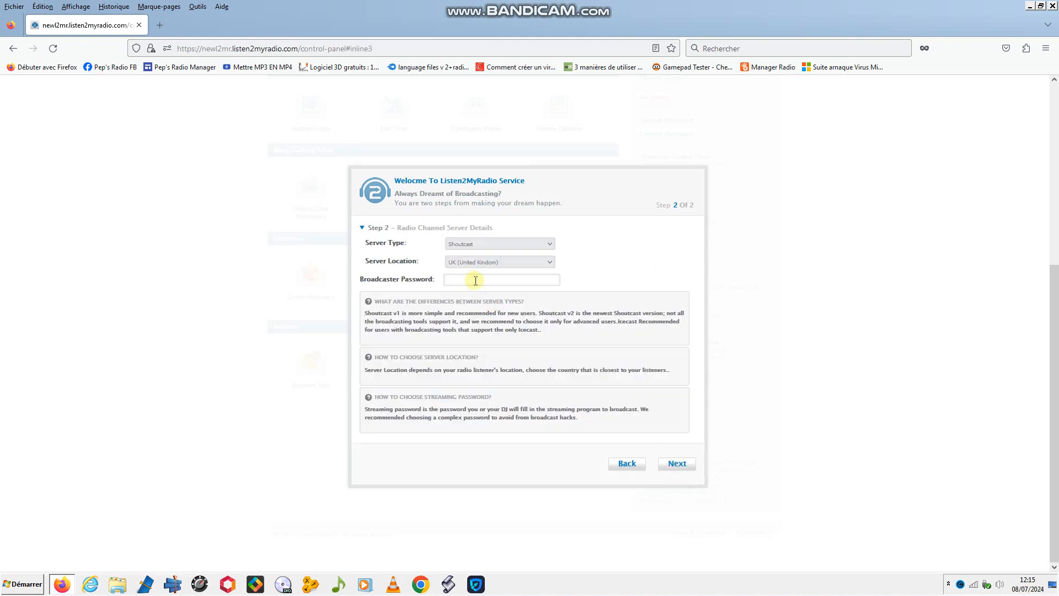
# Set the Server Type to IceCast and the Server Location to UK (United Kindom)
pyautogui.click(477, 245)
pyautogui.click(479, 243)
pyautogui.click(483, 248)
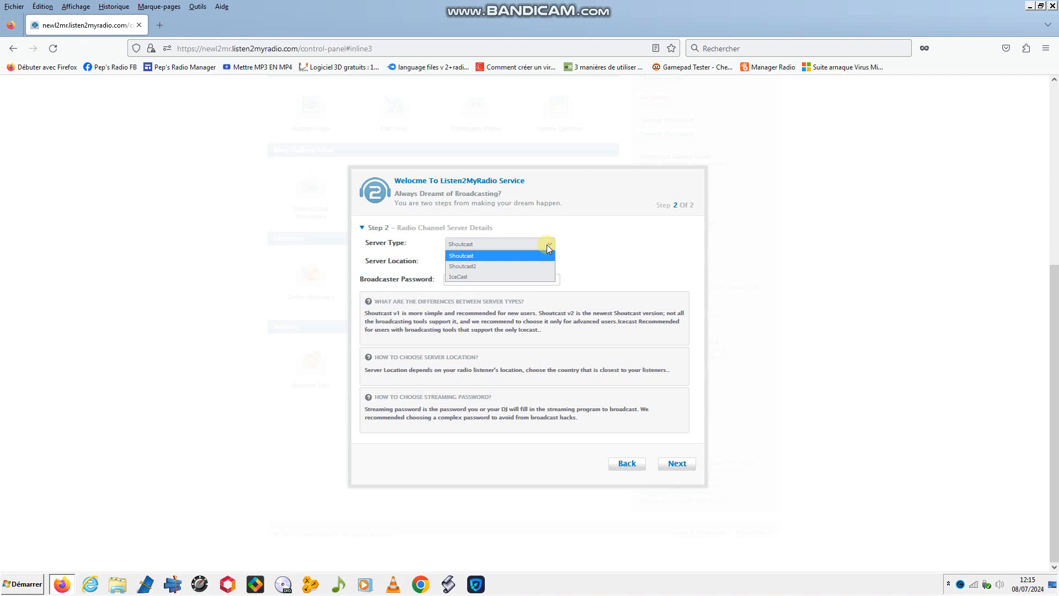
pyautogui.click(515, 276)
pyautogui.click(490, 264)
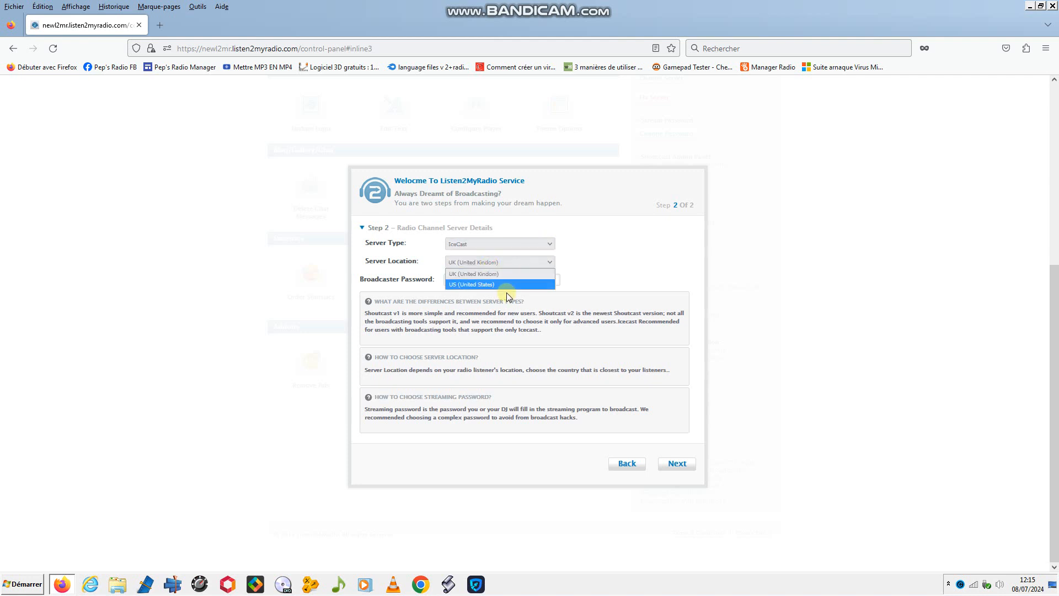
pyautogui.click(513, 276)
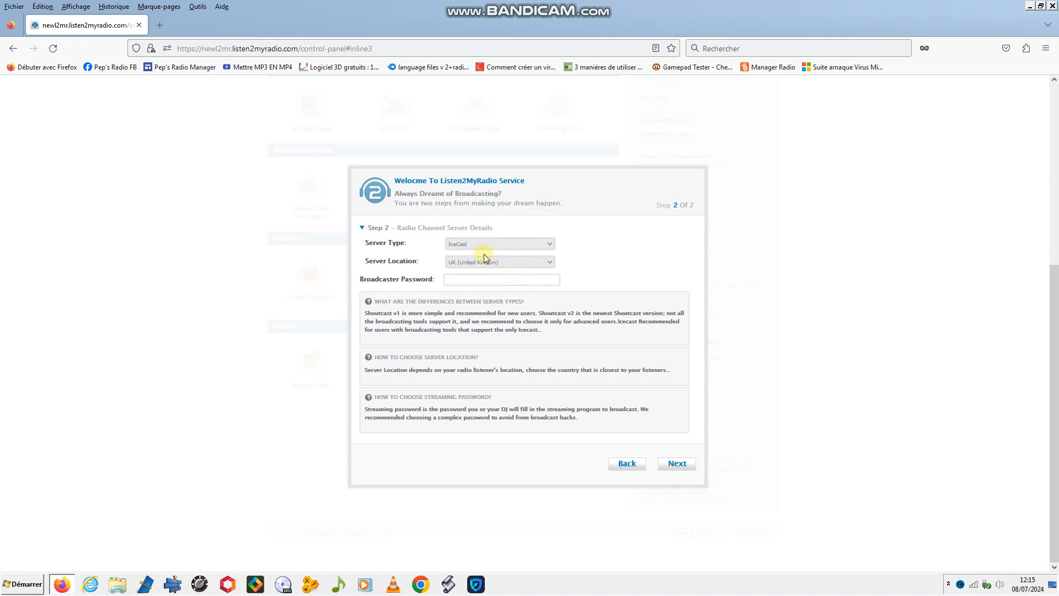
# Enter the Broadcaster Password and submit the radio channel server details
pyautogui.click(493, 280)
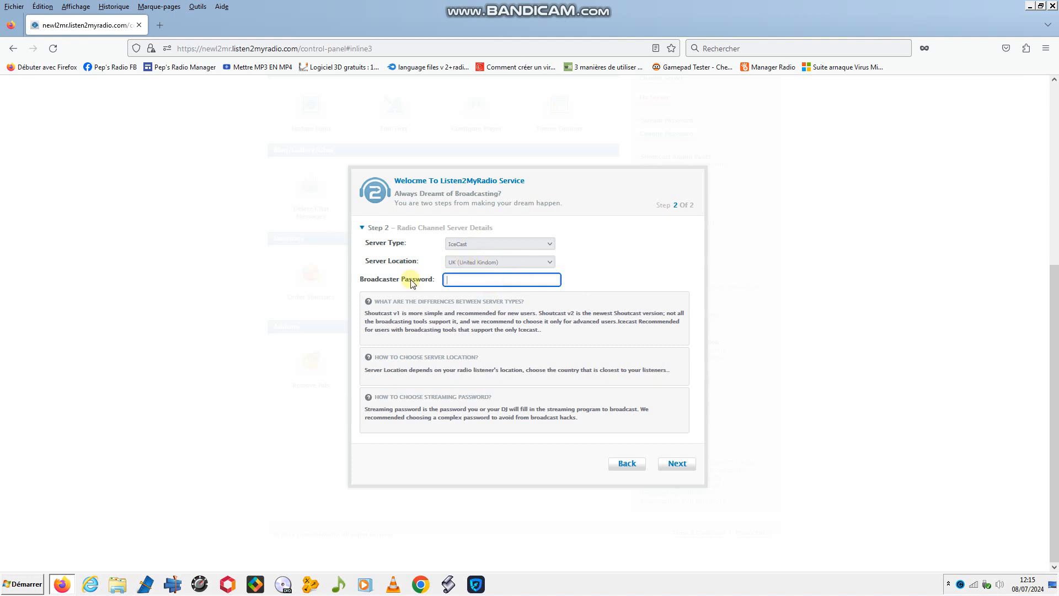
pyautogui.moveTo(364, 279); pyautogui.dragTo(433, 280)
pyautogui.click(464, 279)
pyautogui.moveTo(513, 280); pyautogui.dragTo(353, 280)
pyautogui.press('Delete')
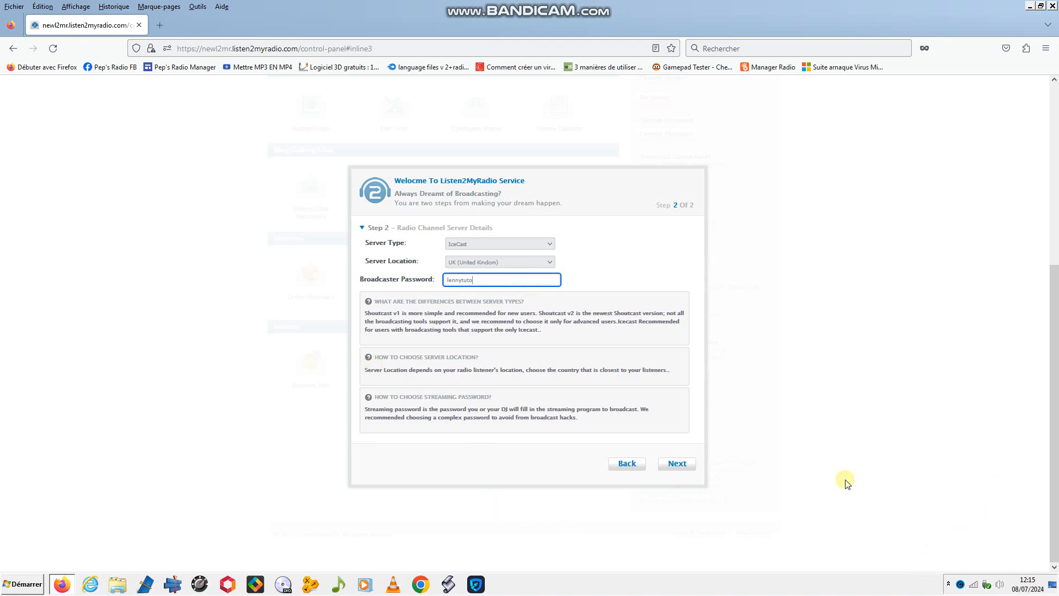
pyautogui.rightClick(893, 554)
pyautogui.click(758, 393)
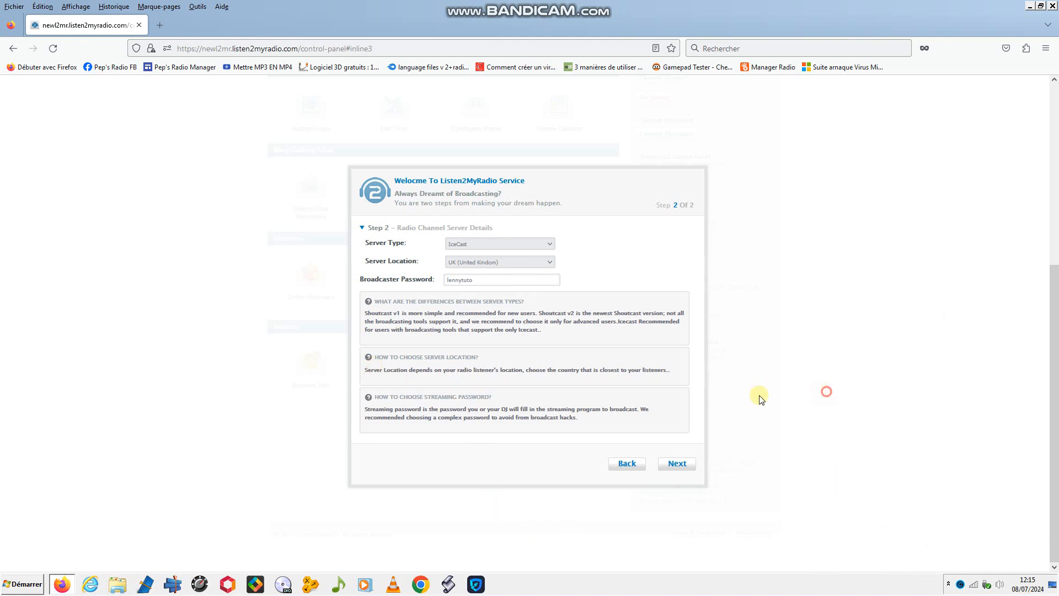
pyautogui.click(678, 469)
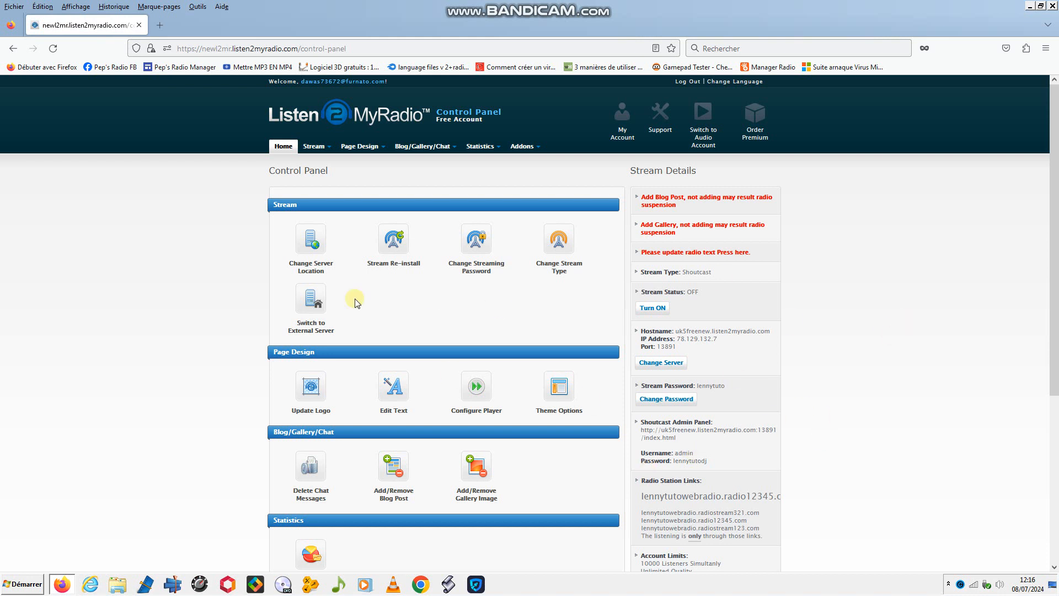
# Look over the control panel sections and open Configure Player under Page Design
pyautogui.scroll(-2, 356, 300)
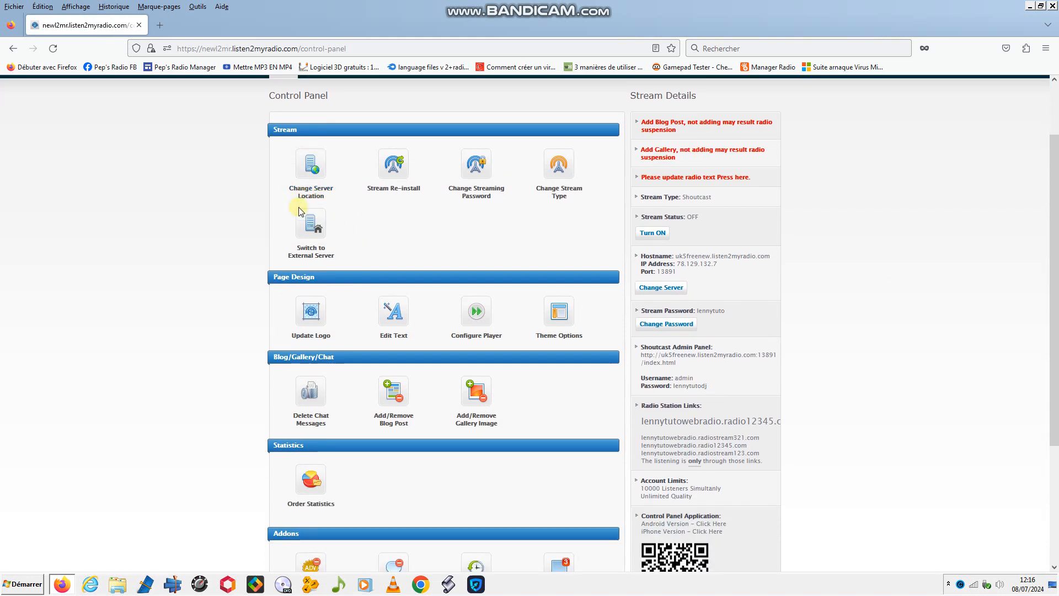
pyautogui.scroll(2, 320, 209)
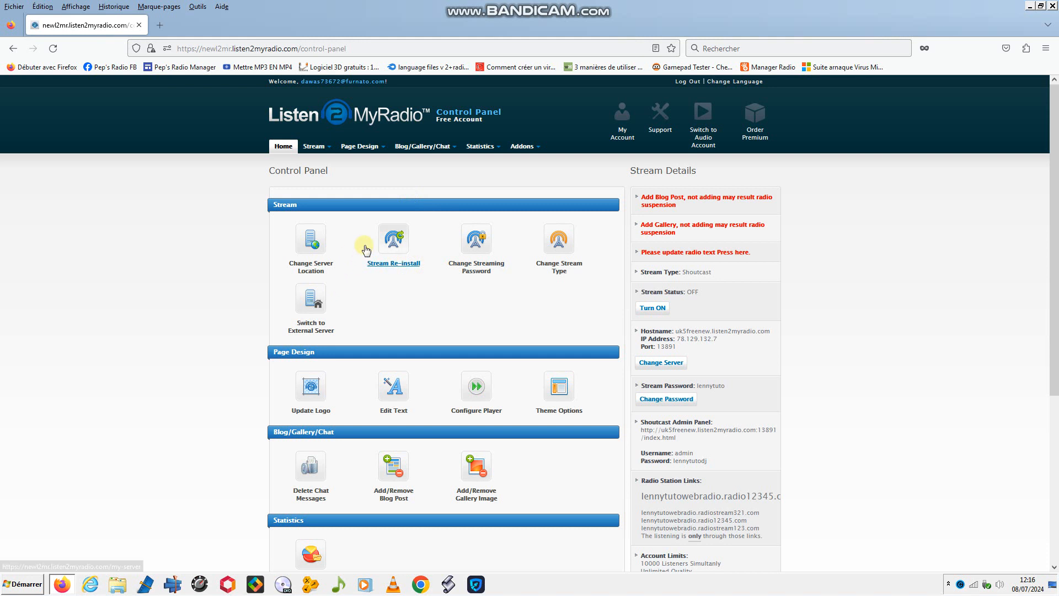
pyautogui.scroll(-2, 386, 243)
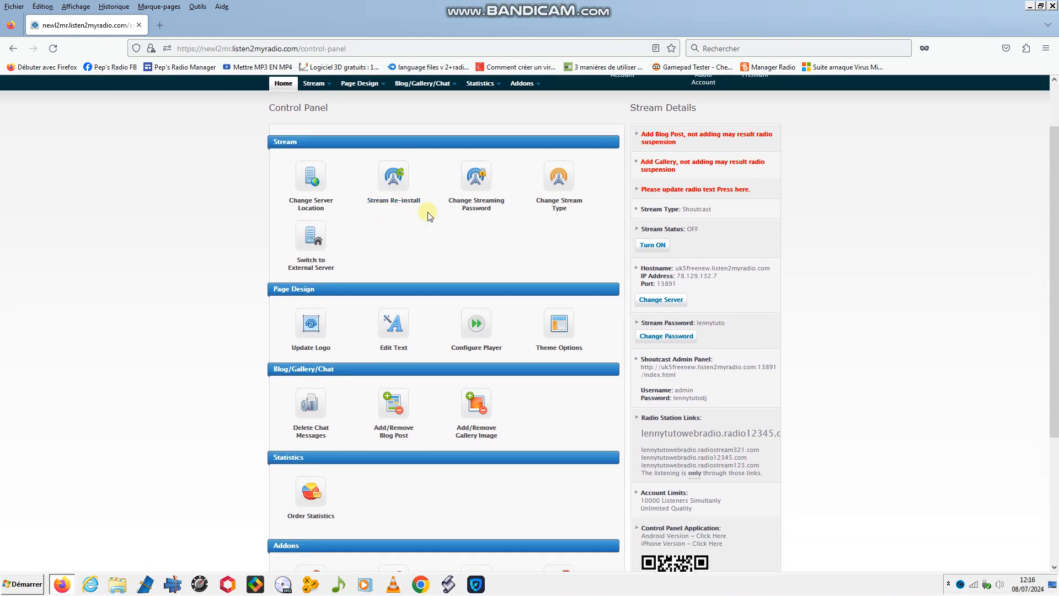
pyautogui.scroll(-2, 447, 242)
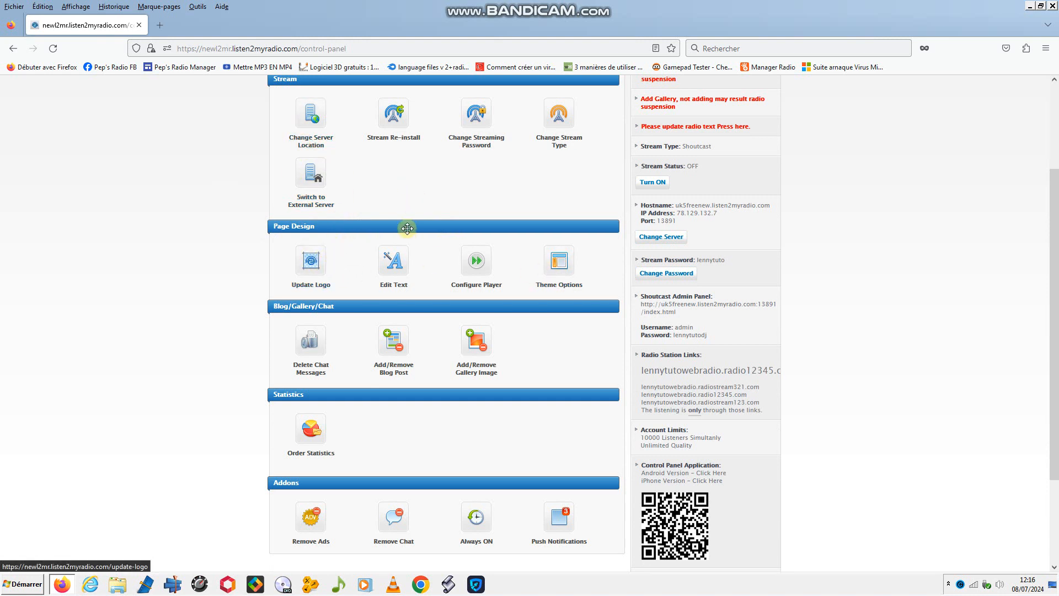
pyautogui.scroll(-2, 405, 226)
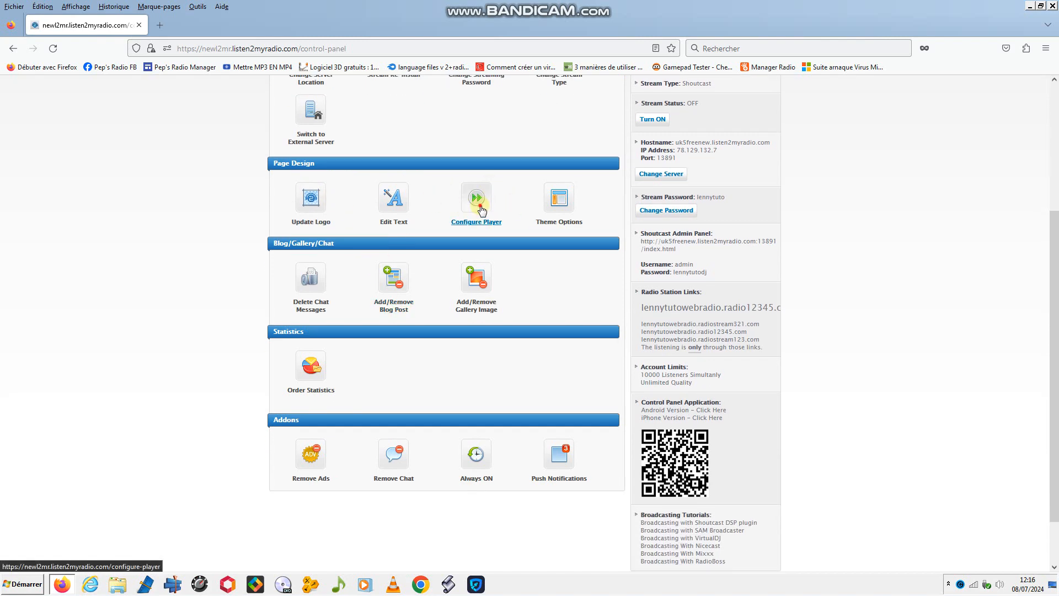
pyautogui.click(478, 209)
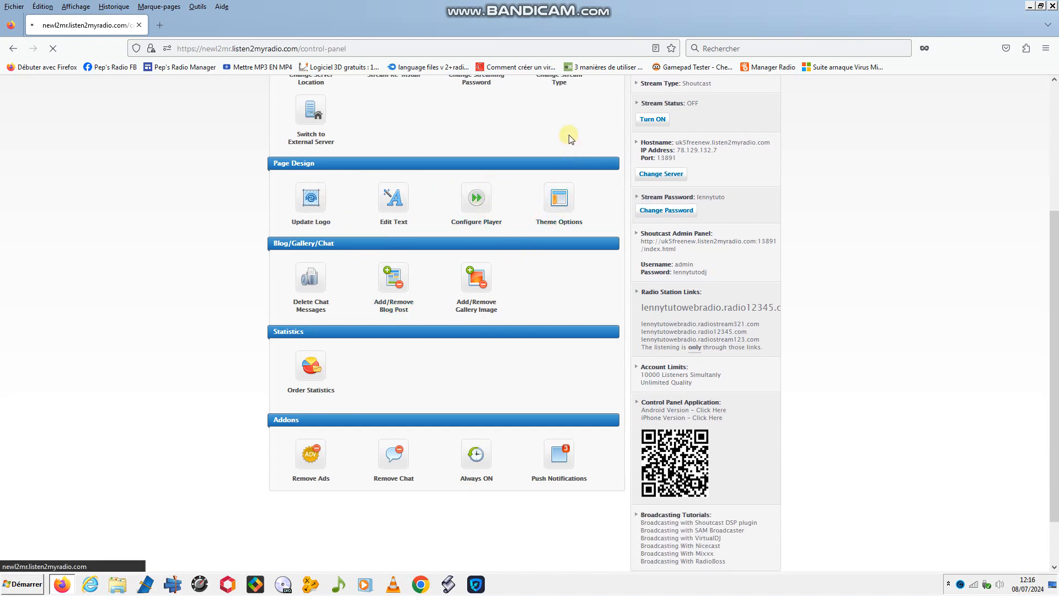
# Choose Flash and Media Player as the station's current player and confirm the choice
pyautogui.scroll(-5, 413, 273)
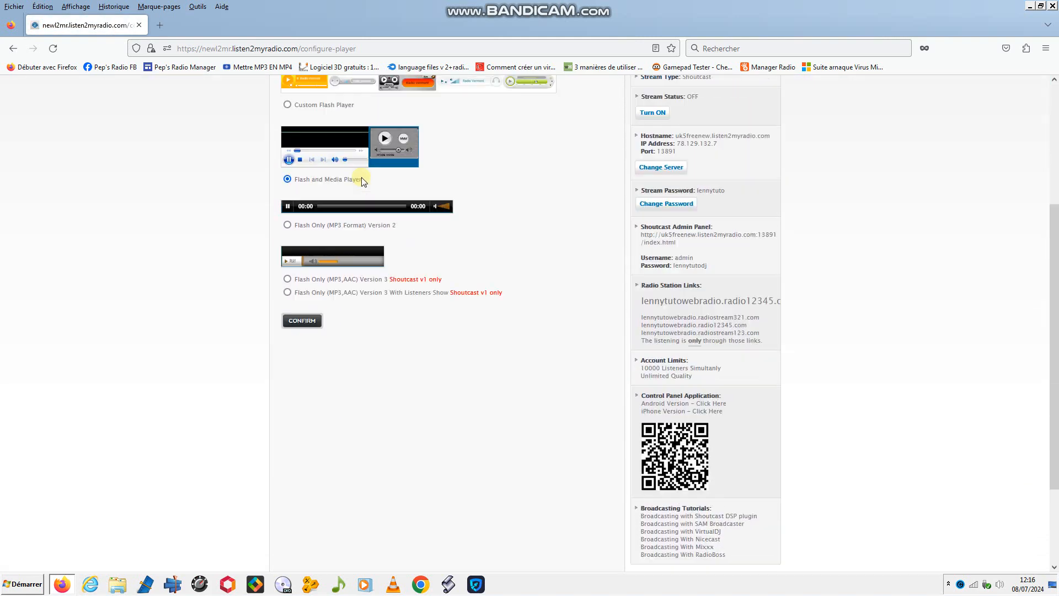
pyautogui.scroll(2, 362, 177)
pyautogui.click(287, 249)
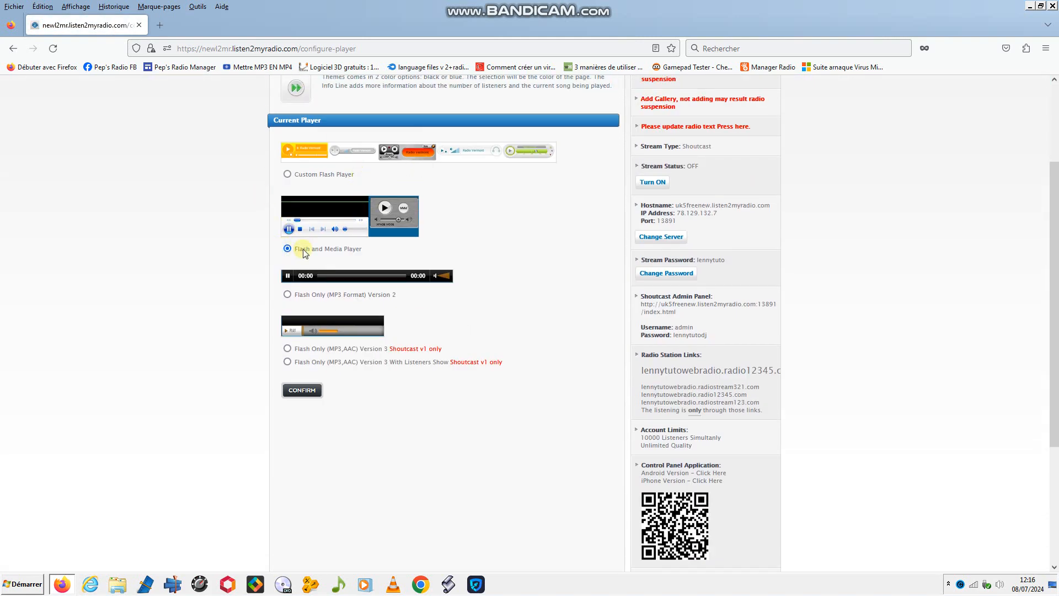
pyautogui.scroll(-2, 317, 286)
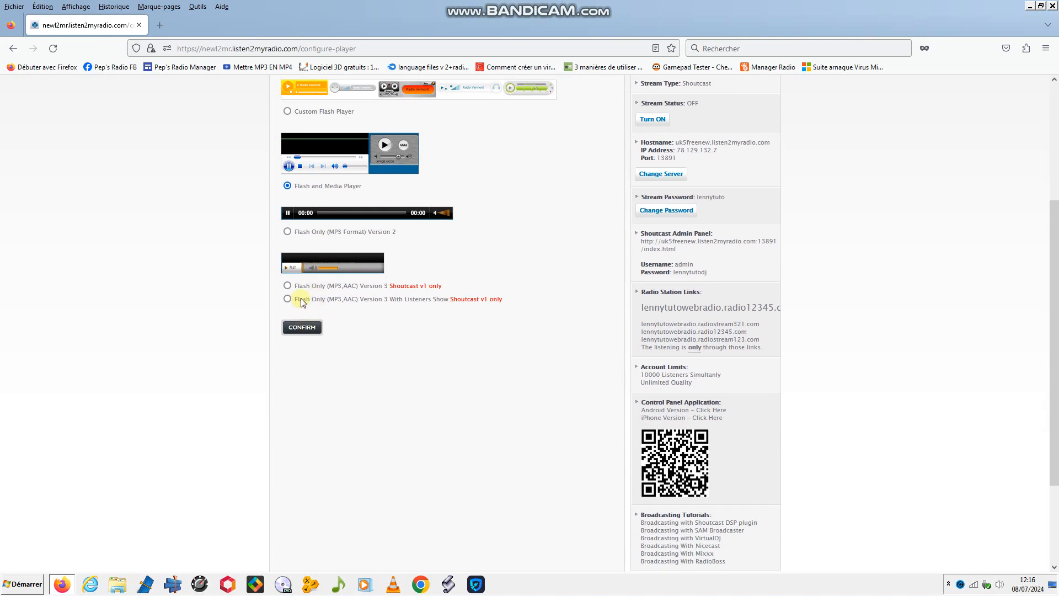
pyautogui.click(302, 328)
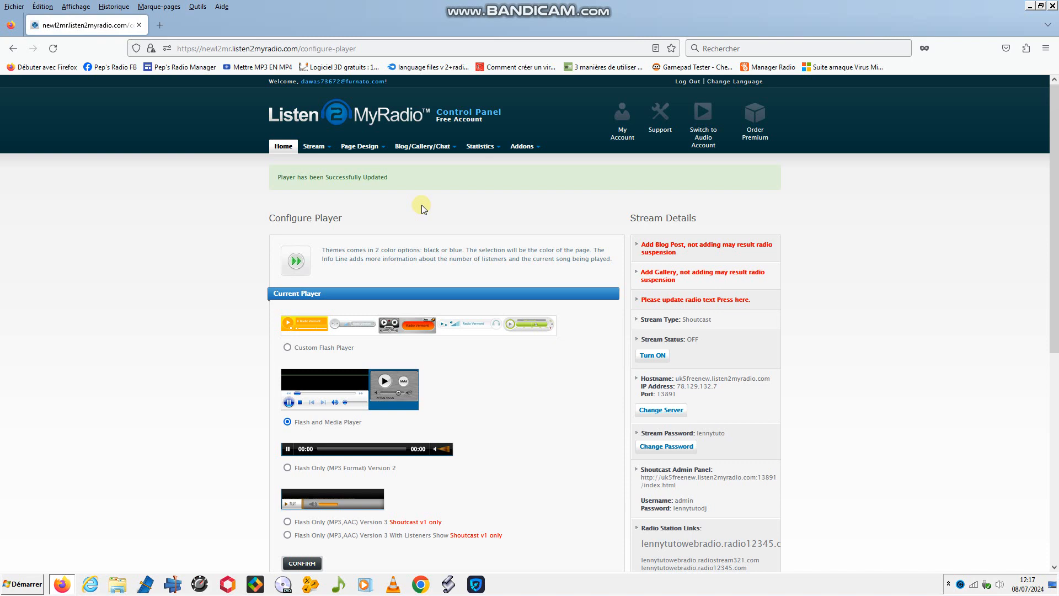
# Open the station page lennytutowebradio.radio12345.com from the Radio Station Links, examine its address and player, and close it
pyautogui.scroll(-2, 421, 204)
pyautogui.scroll(-1, 692, 224)
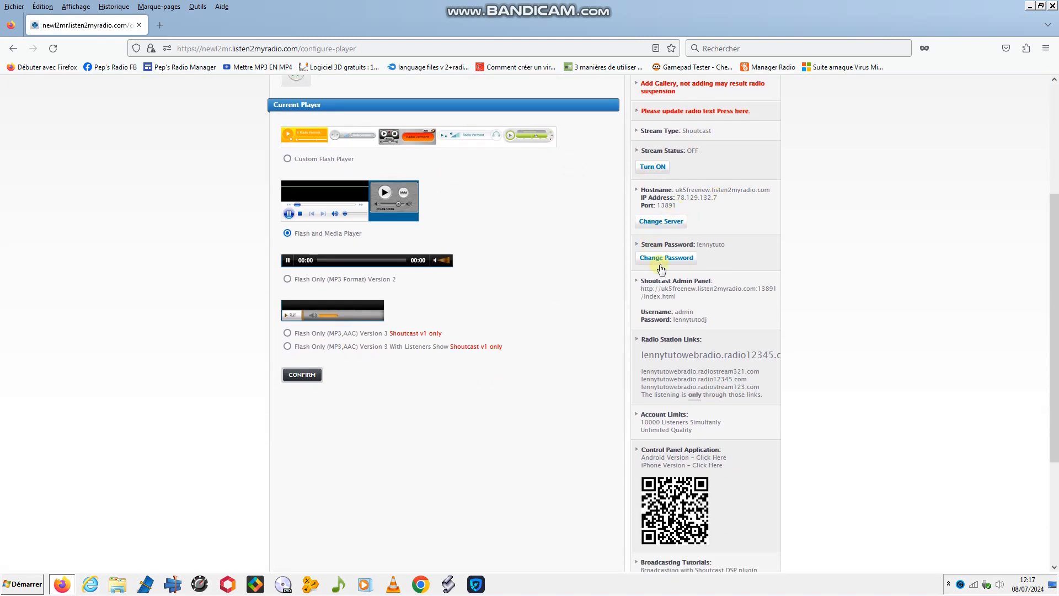
pyautogui.moveTo(667, 357)
pyautogui.mouseDown()
pyautogui.moveTo(655, 376)
pyautogui.moveTo(674, 360)
pyautogui.mouseUp()
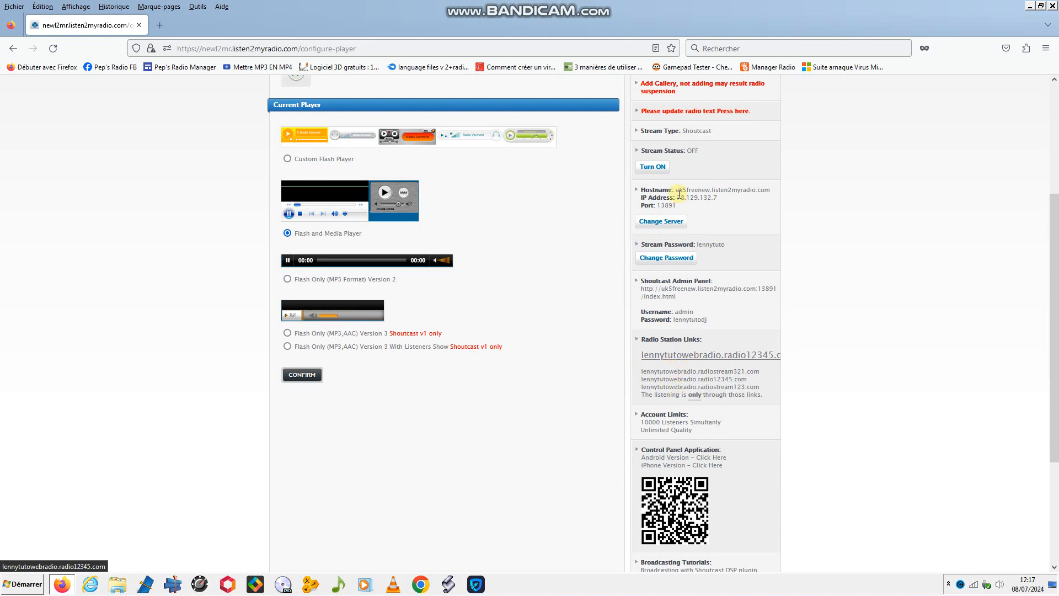
pyautogui.moveTo(674, 356); pyautogui.dragTo(223, 26)
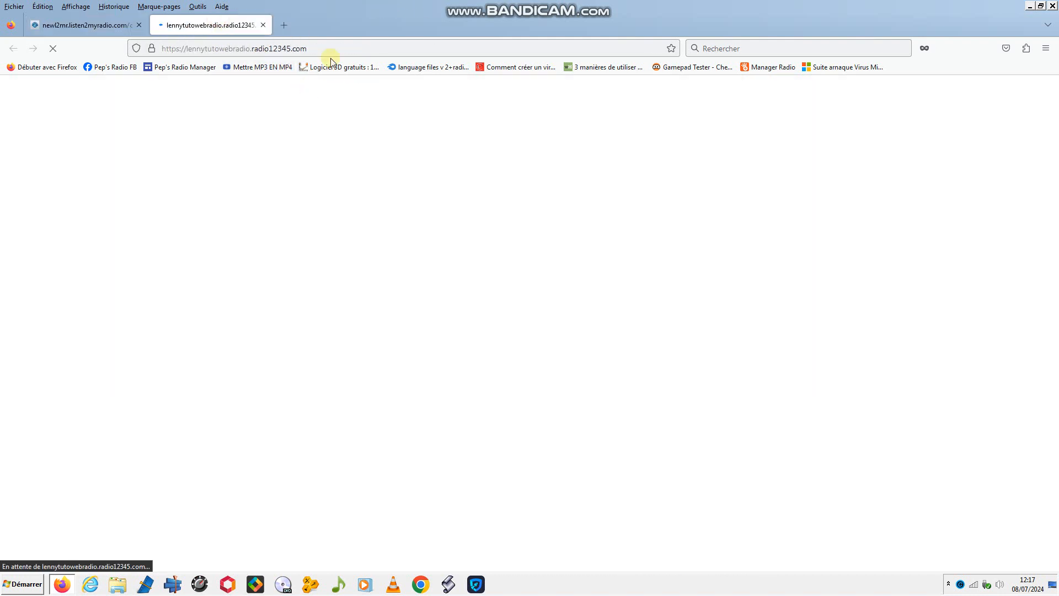
pyautogui.moveTo(343, 50); pyautogui.dragTo(279, 53)
pyautogui.click(402, 52)
pyautogui.click(409, 302)
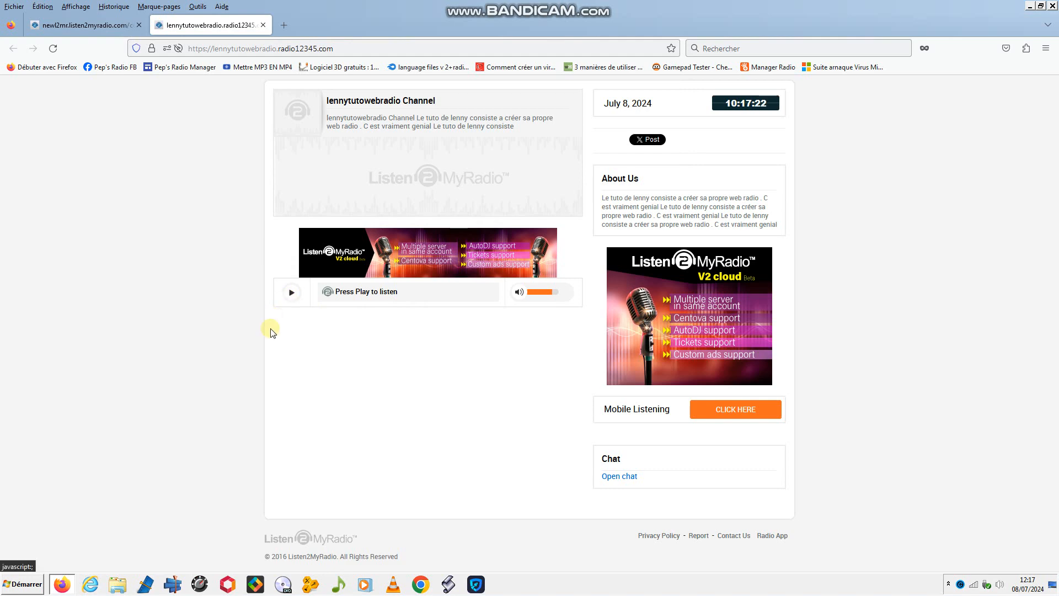
pyautogui.click(263, 26)
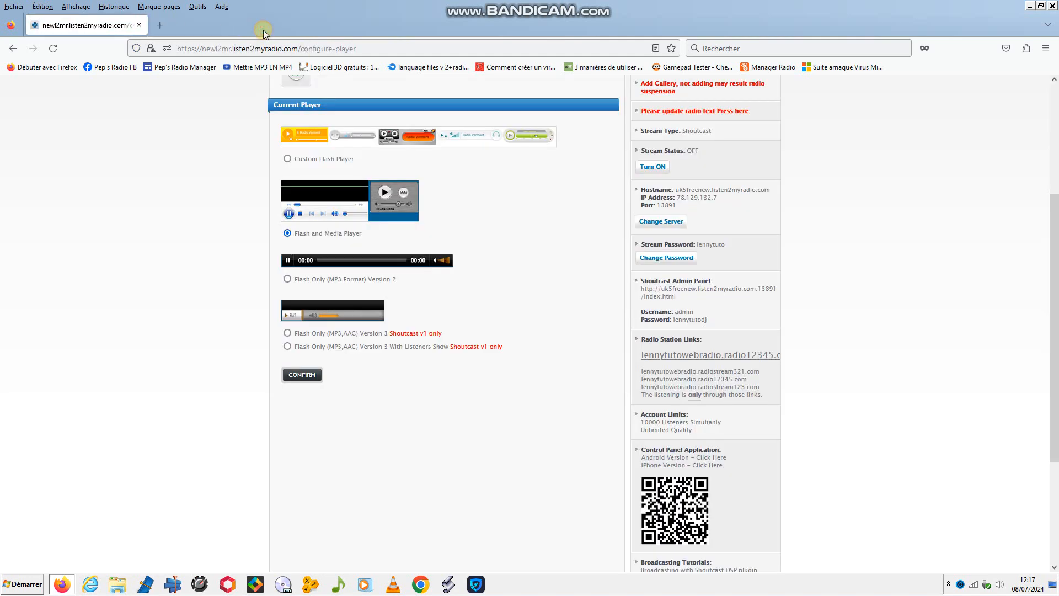
# Turn the radio stream on in the Stream Details and return to the beginning of the Configure Player page
pyautogui.scroll(-1, 558, 351)
pyautogui.scroll(4, 554, 331)
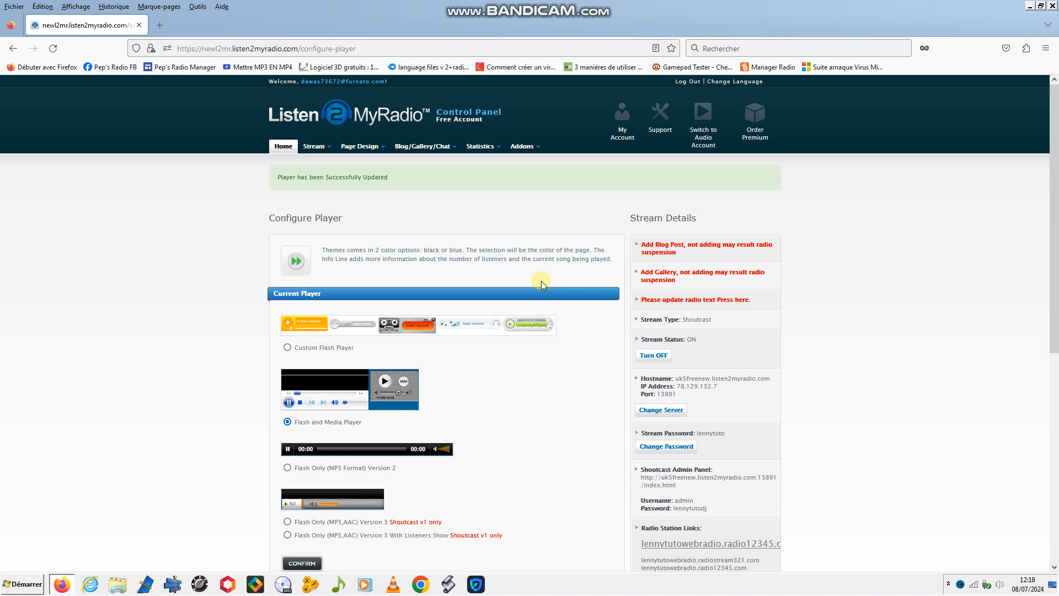
pyautogui.moveTo(557, 3)
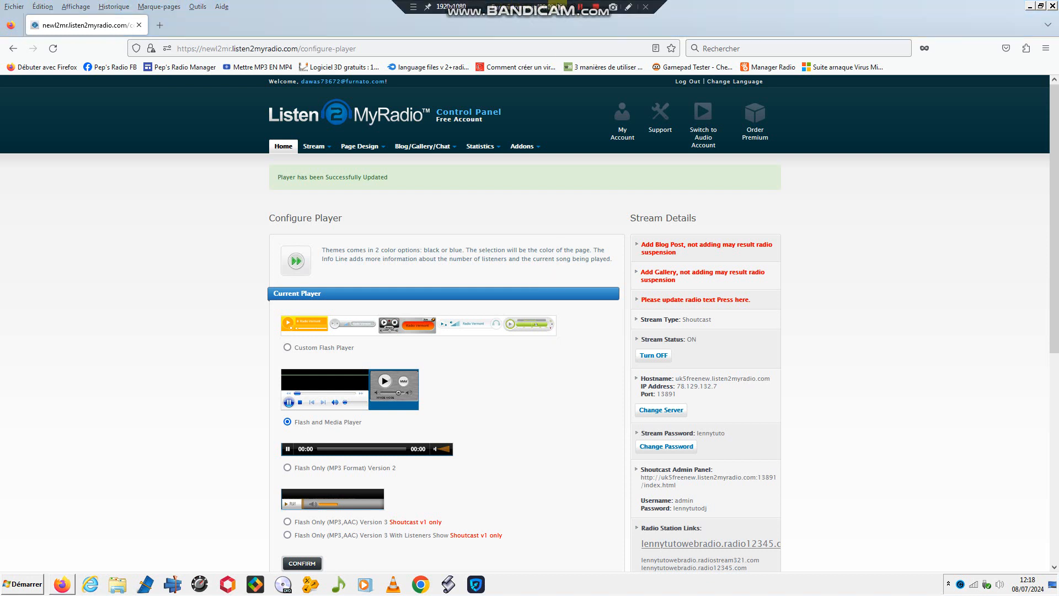